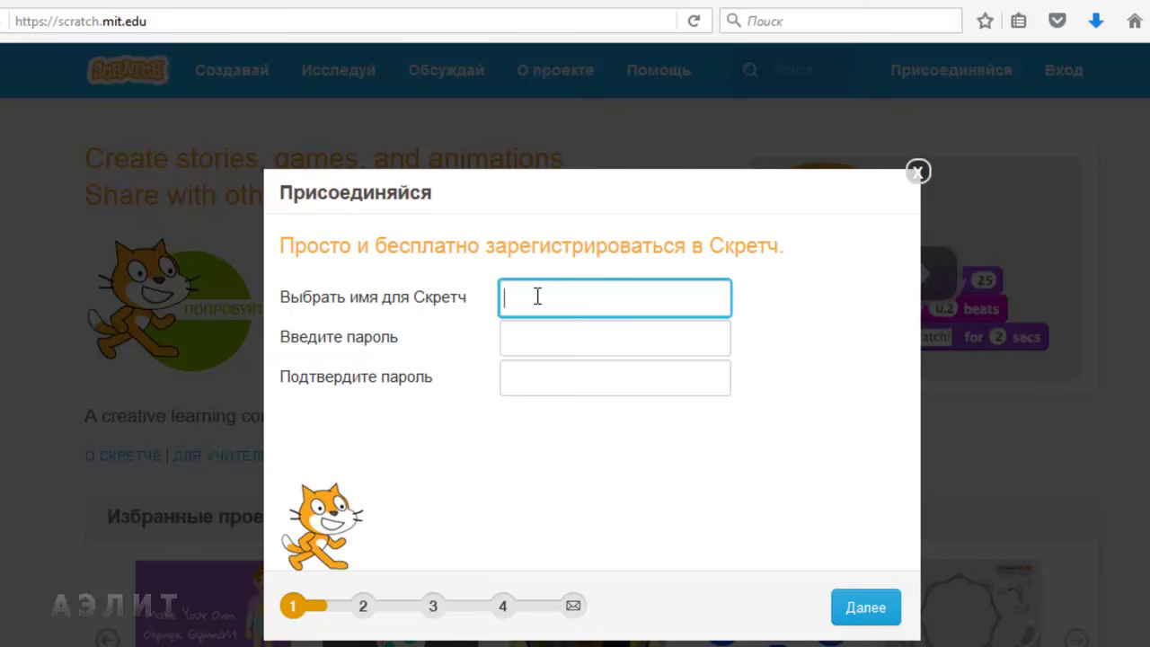
Step: Enter a username, lengthening it after it is reported as taken
type("EOE")
left_click(536, 330)
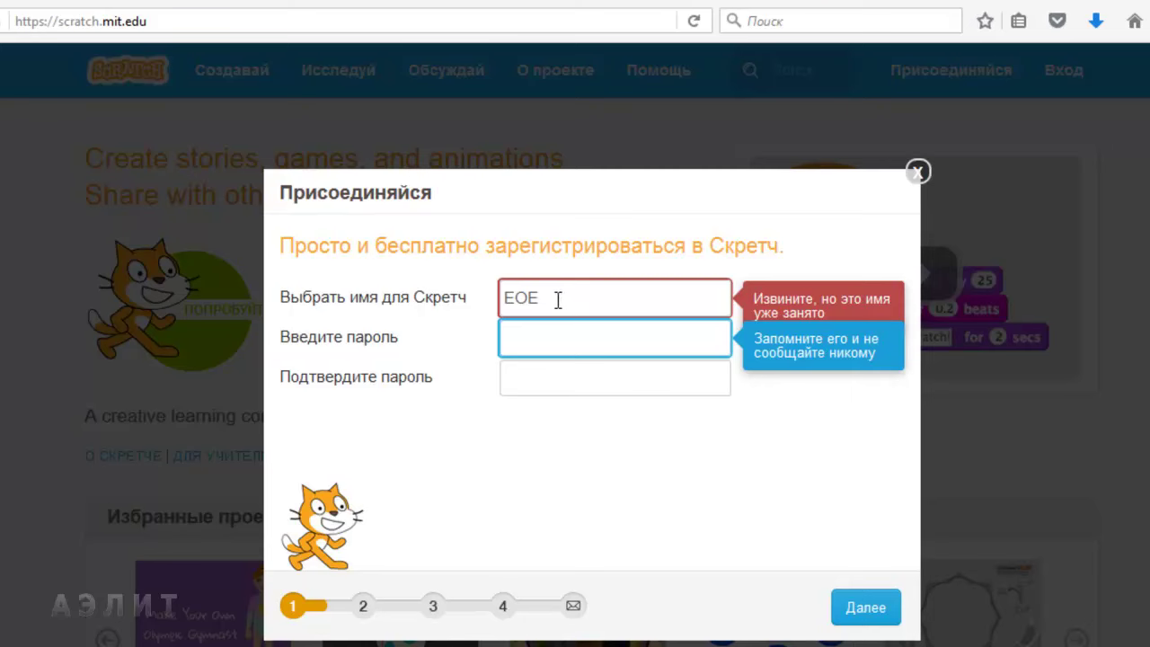
left_click(556, 299)
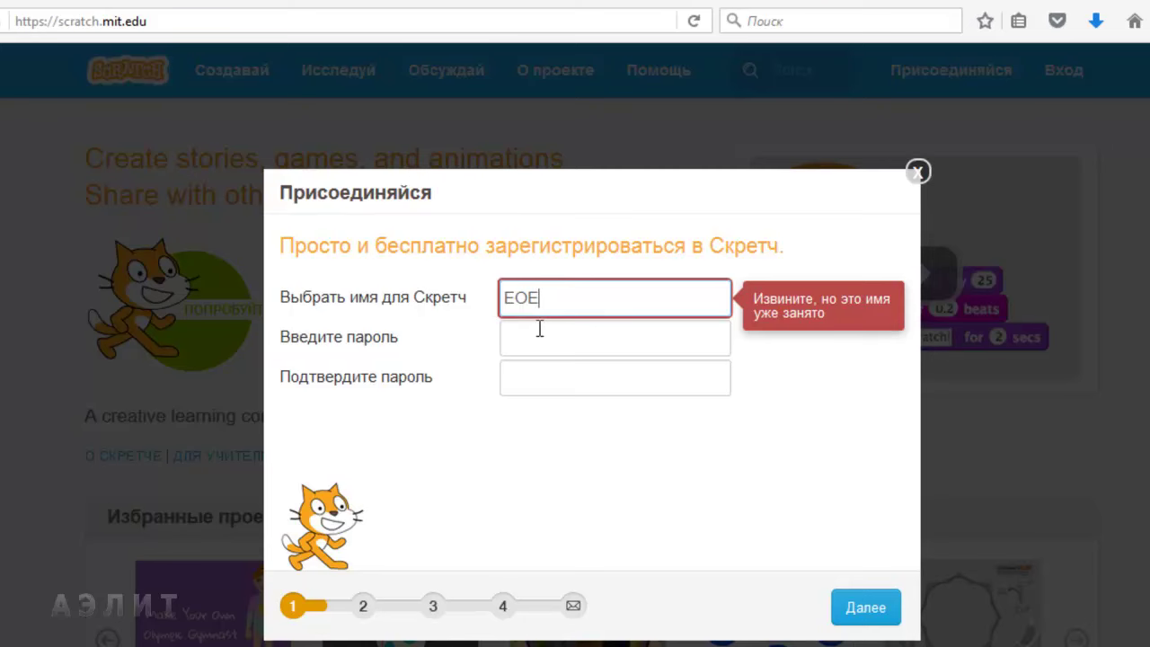
type("li")
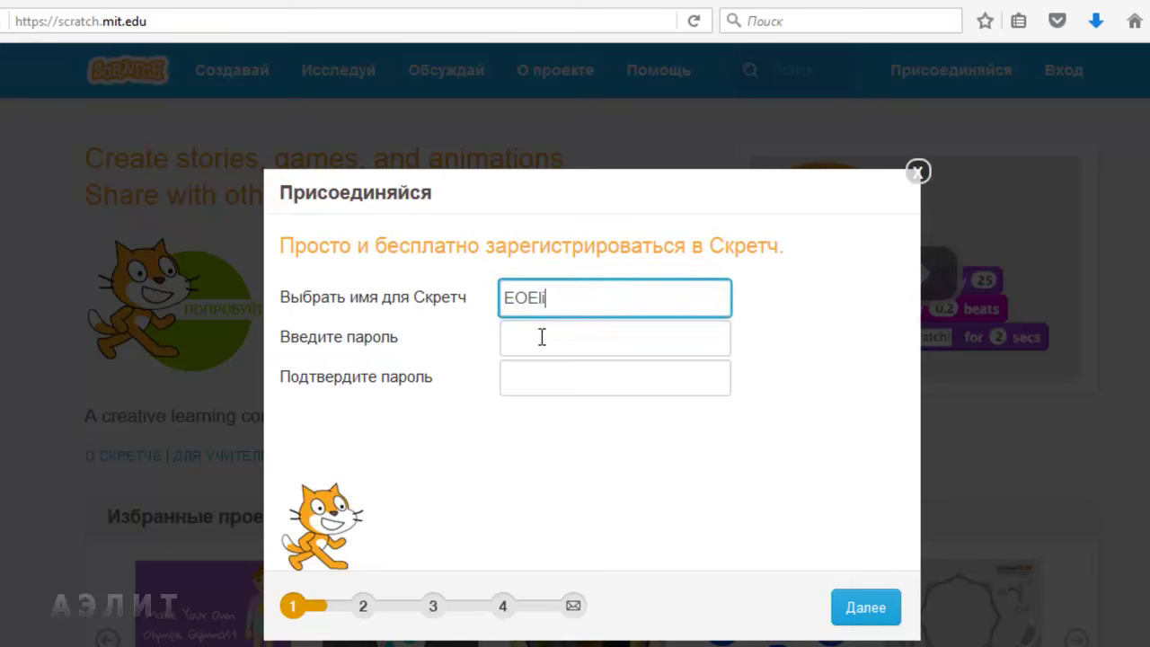
type("s")
Step: Enter a six-character password and repeat it in the confirmation field
left_click(542, 337)
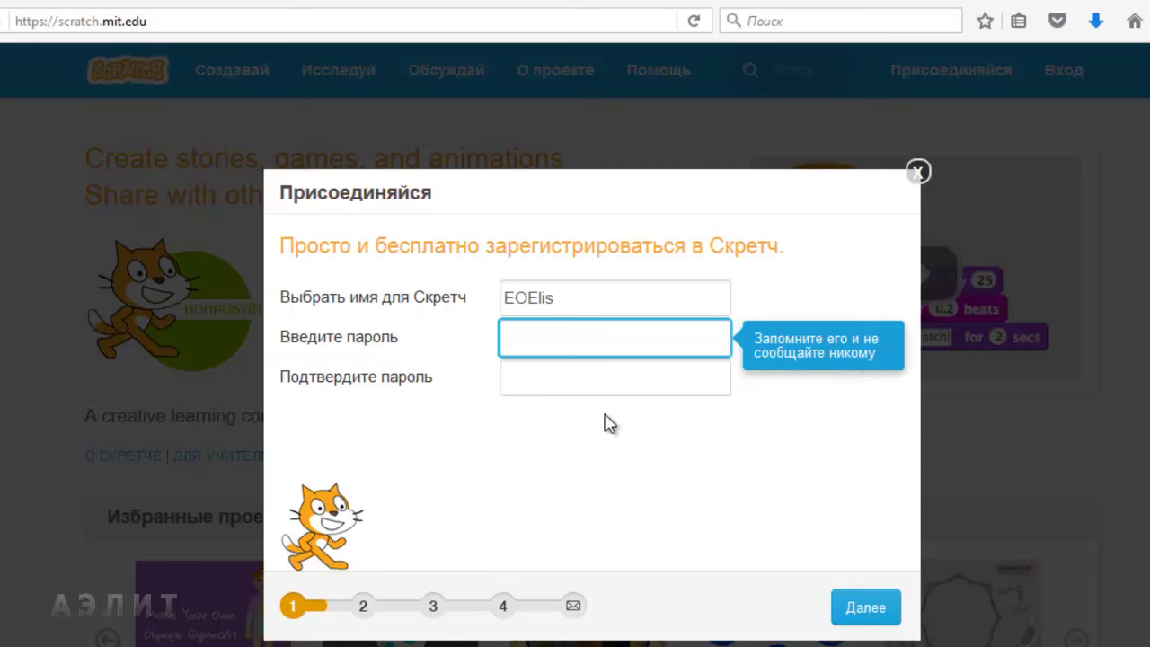
type("******")
left_click(559, 381)
type("******")
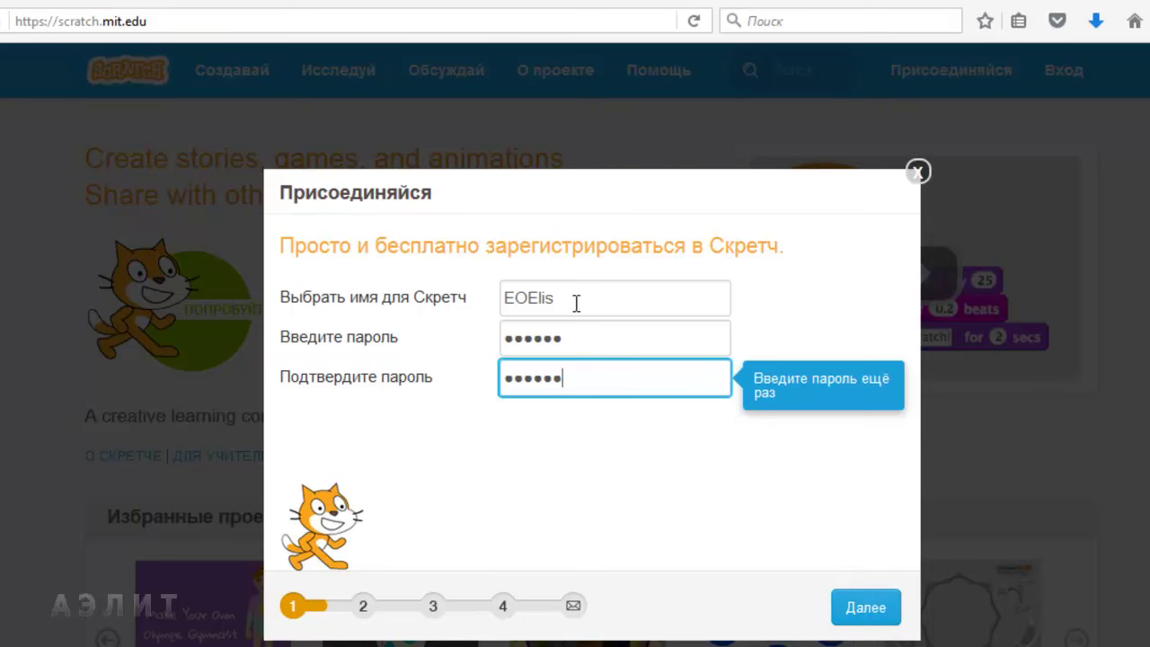
Step: Submit the first sign-up step and set the birth date to March (Март) 1998
left_click(860, 611)
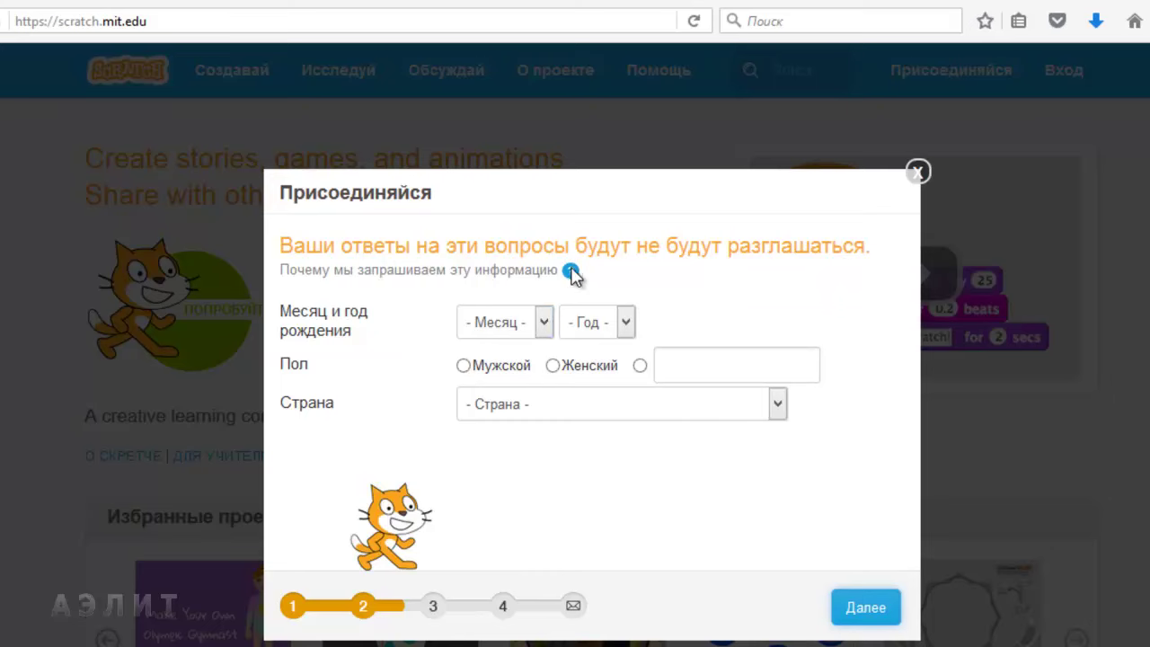
mouse_move(568, 274)
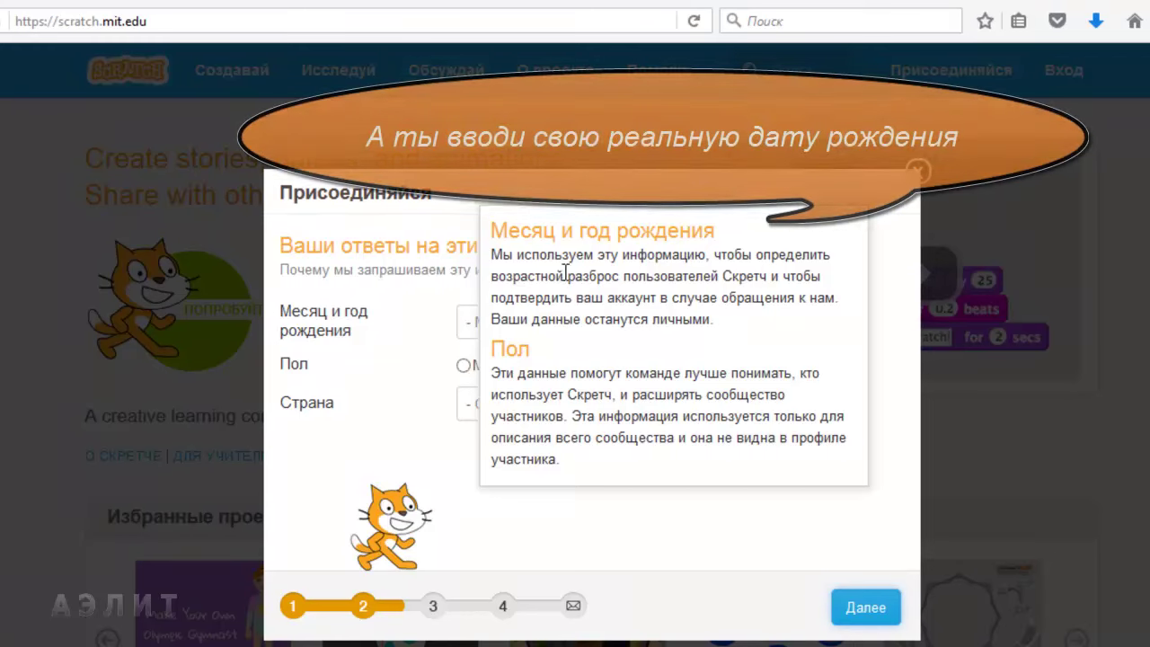
left_click(543, 322)
left_click(515, 402)
left_click(625, 321)
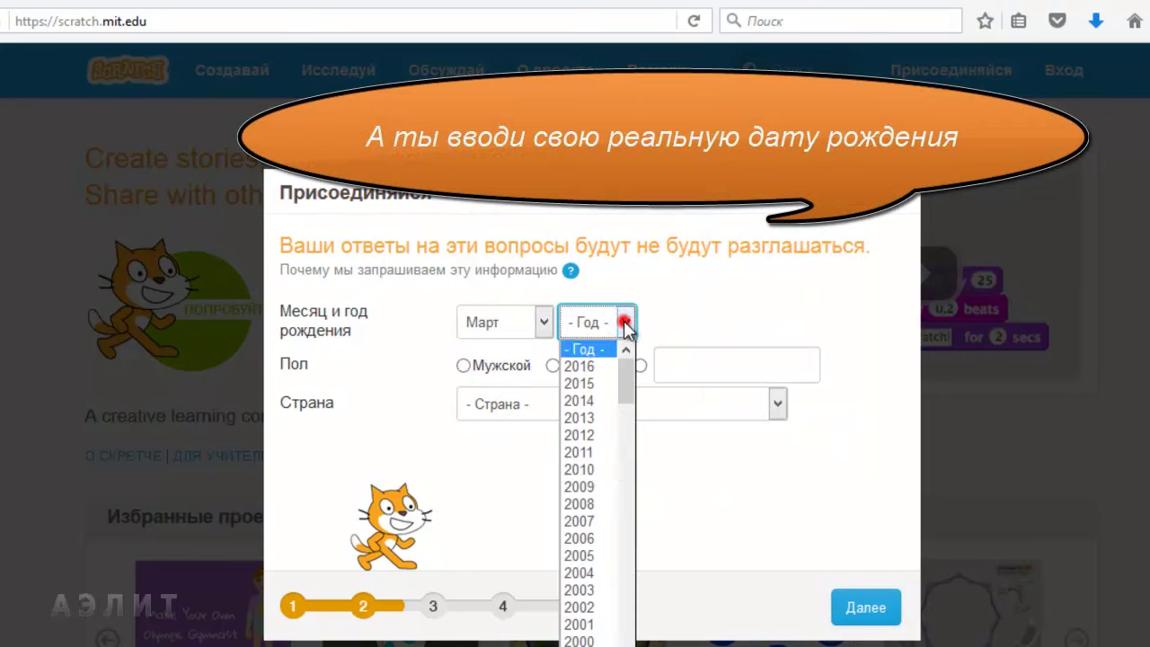
left_click(593, 467)
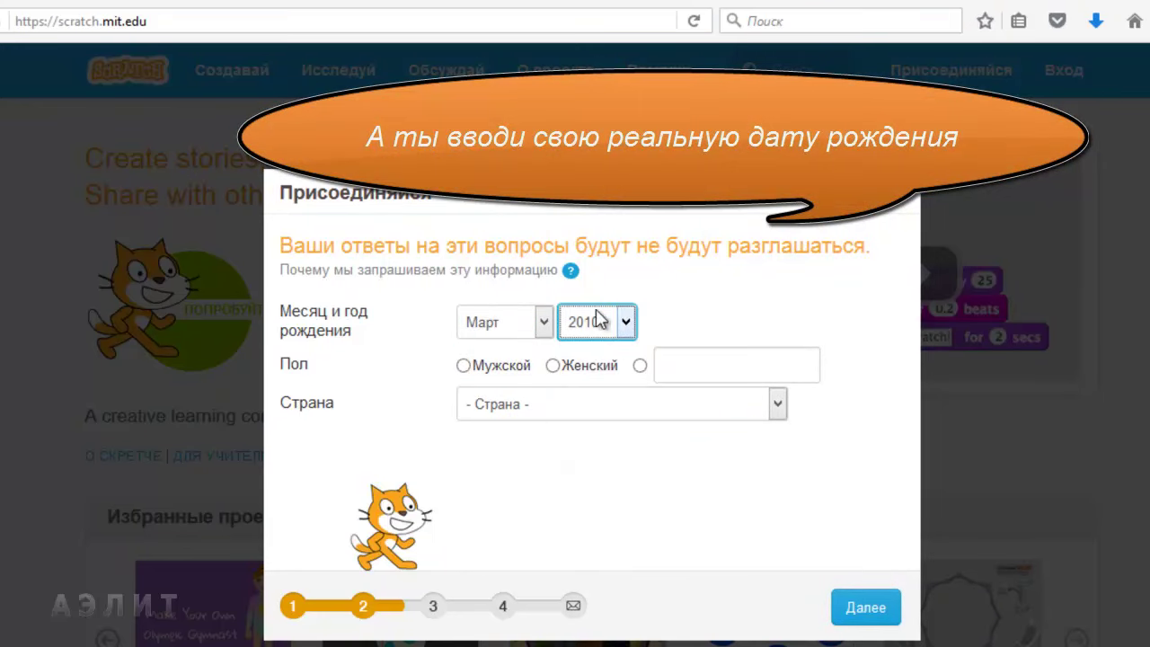
left_click(625, 322)
scroll(585, 592, "down", 2)
left_click(586, 582)
Step: Set gender to Женский and country to Belarus, then continue to the e-mail step
left_click(553, 366)
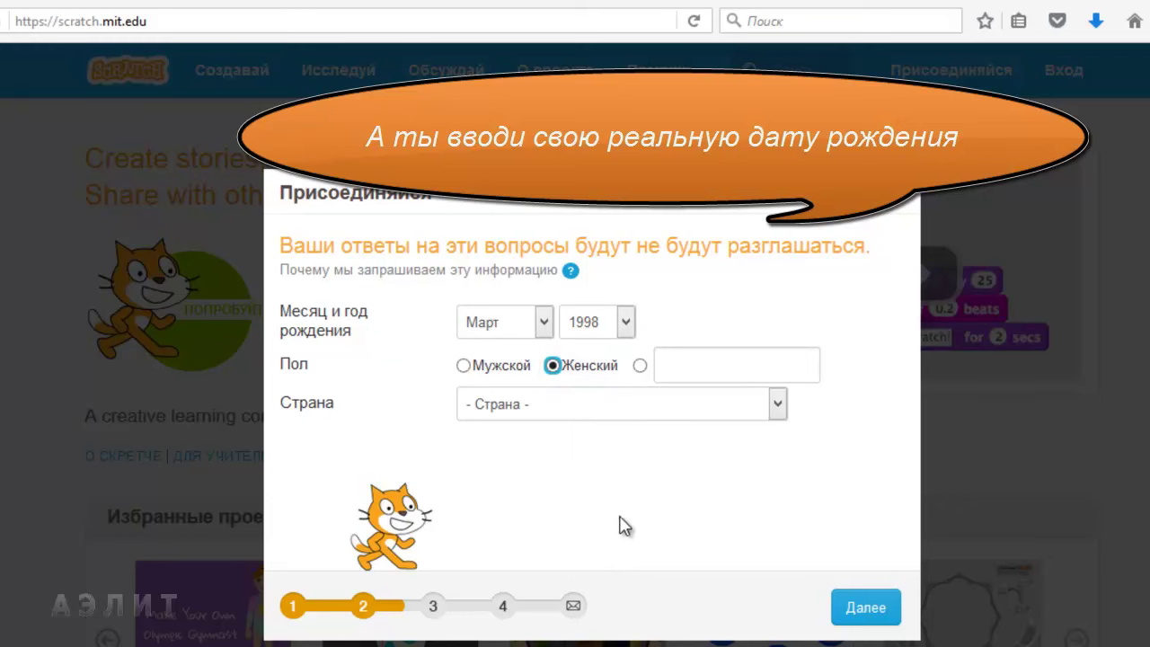
left_click(777, 406)
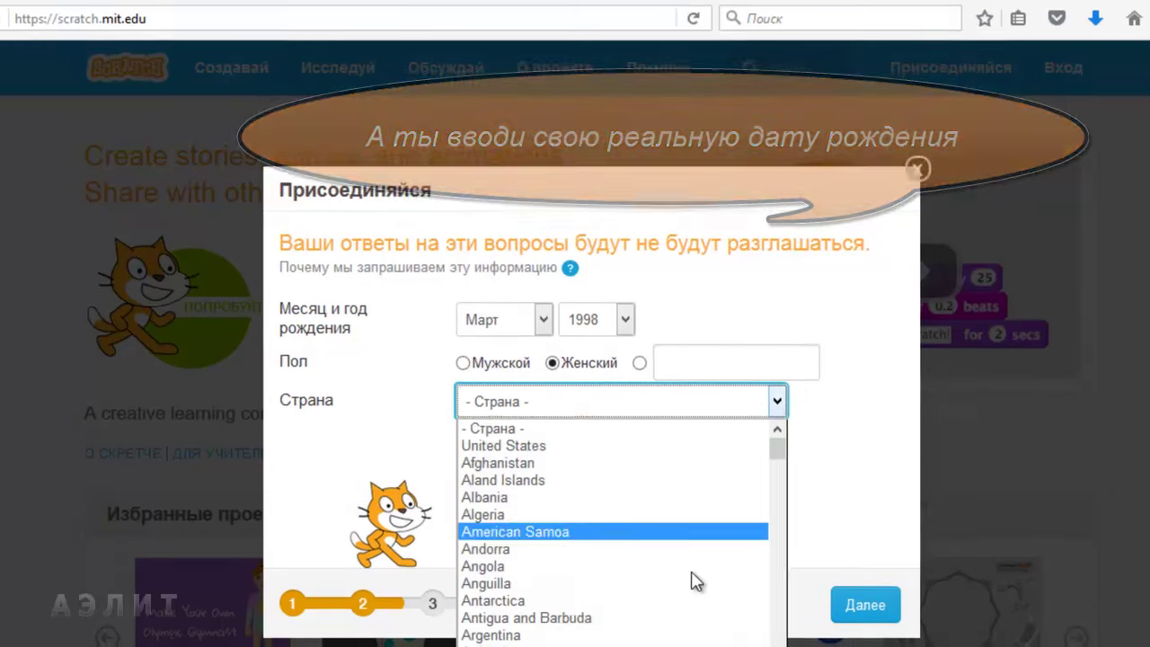
scroll(692, 581, "down", 3)
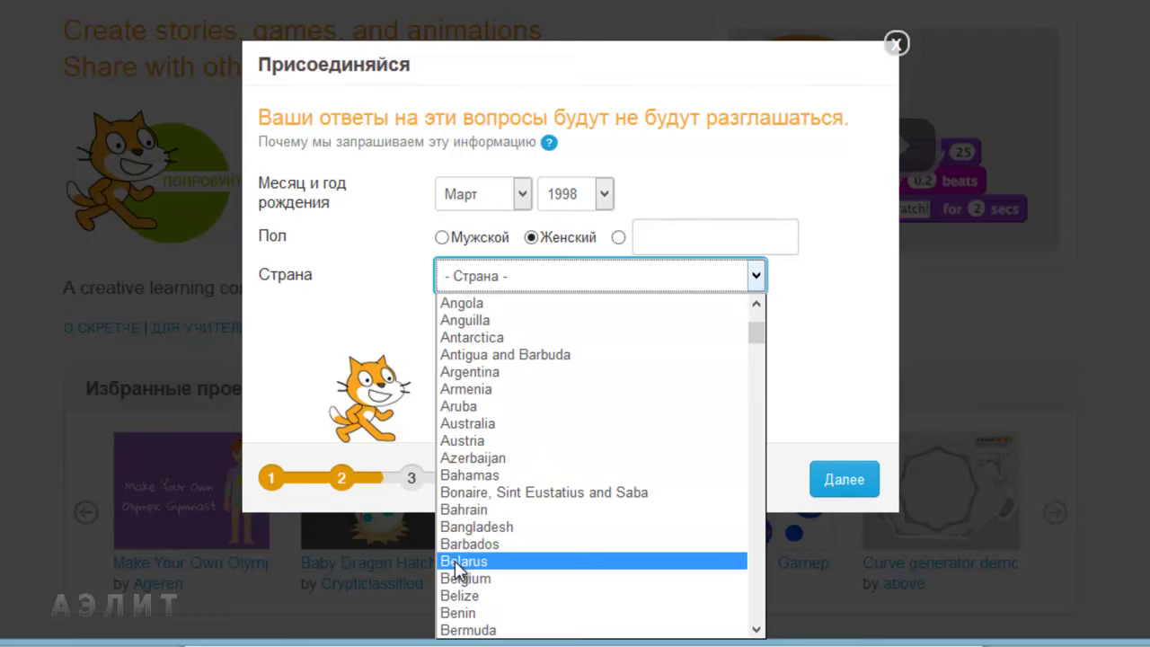
left_click(488, 561)
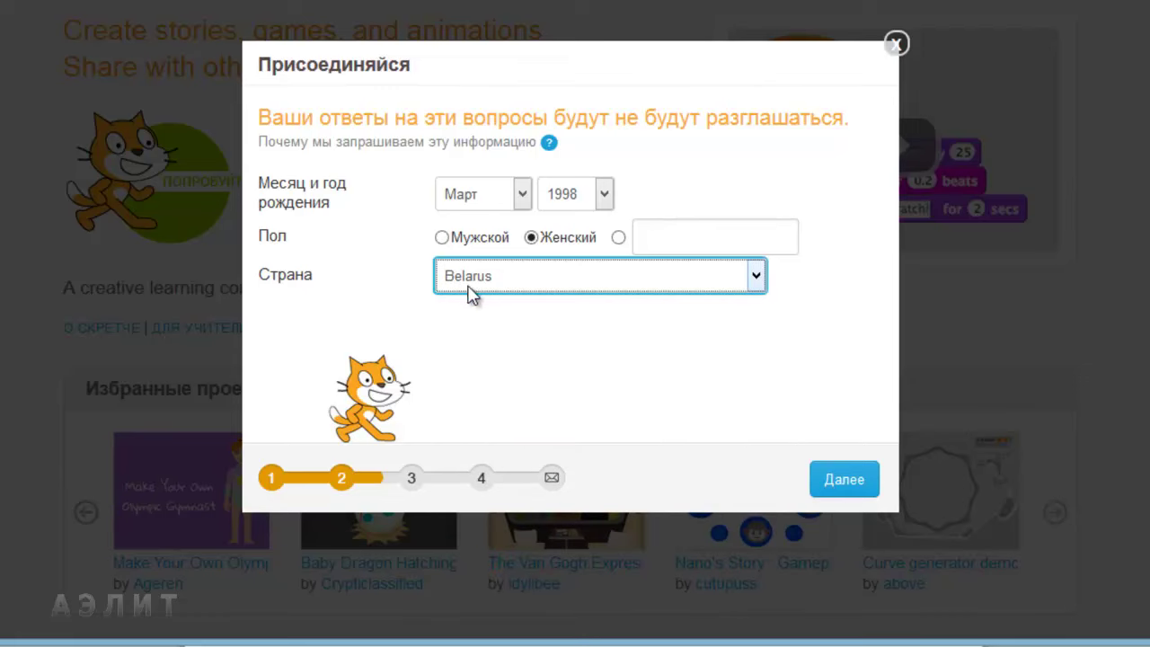
left_click(833, 481)
Step: Enter the account e-mail address and type an address into the Подтвердить адрес field
left_click(566, 195)
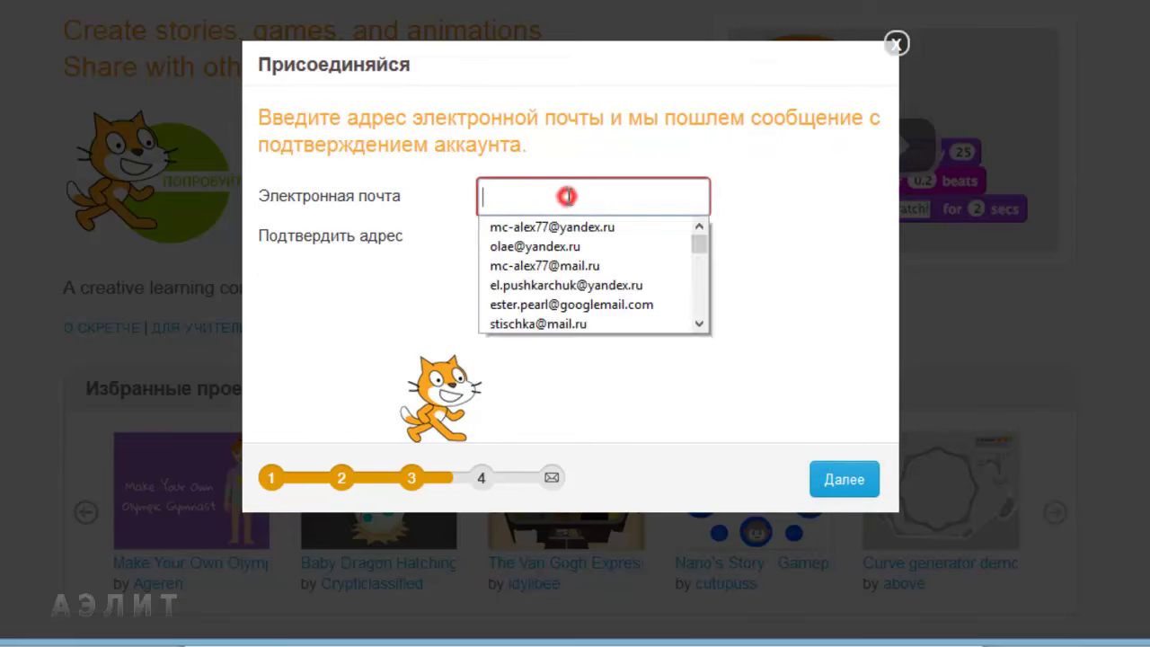
left_click(566, 196)
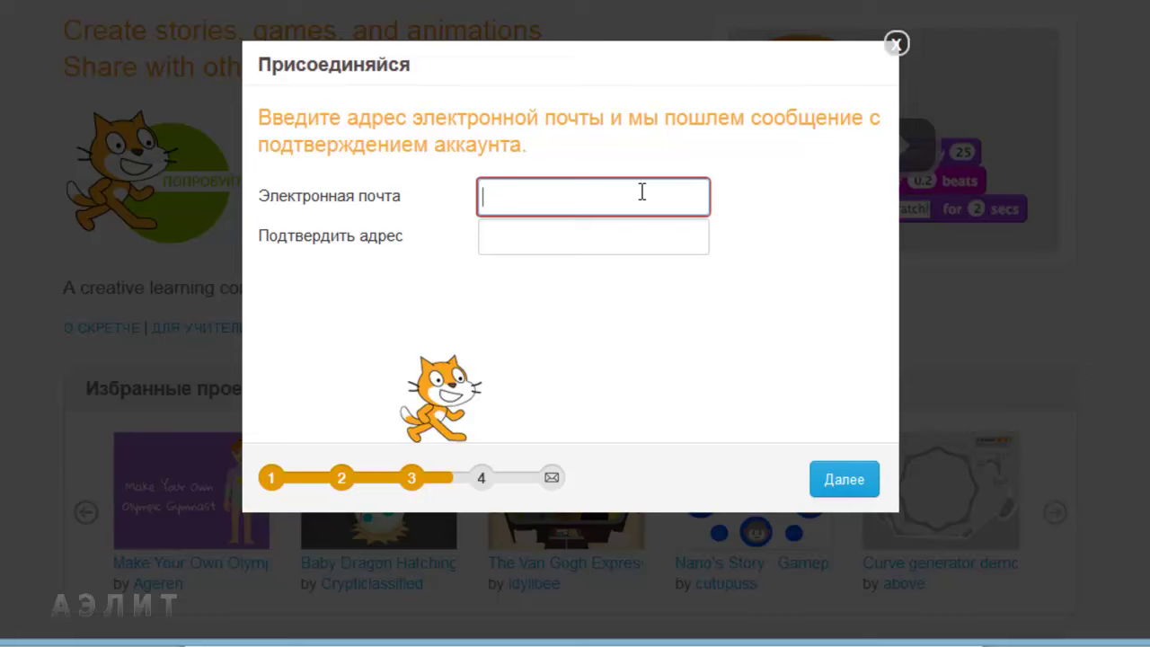
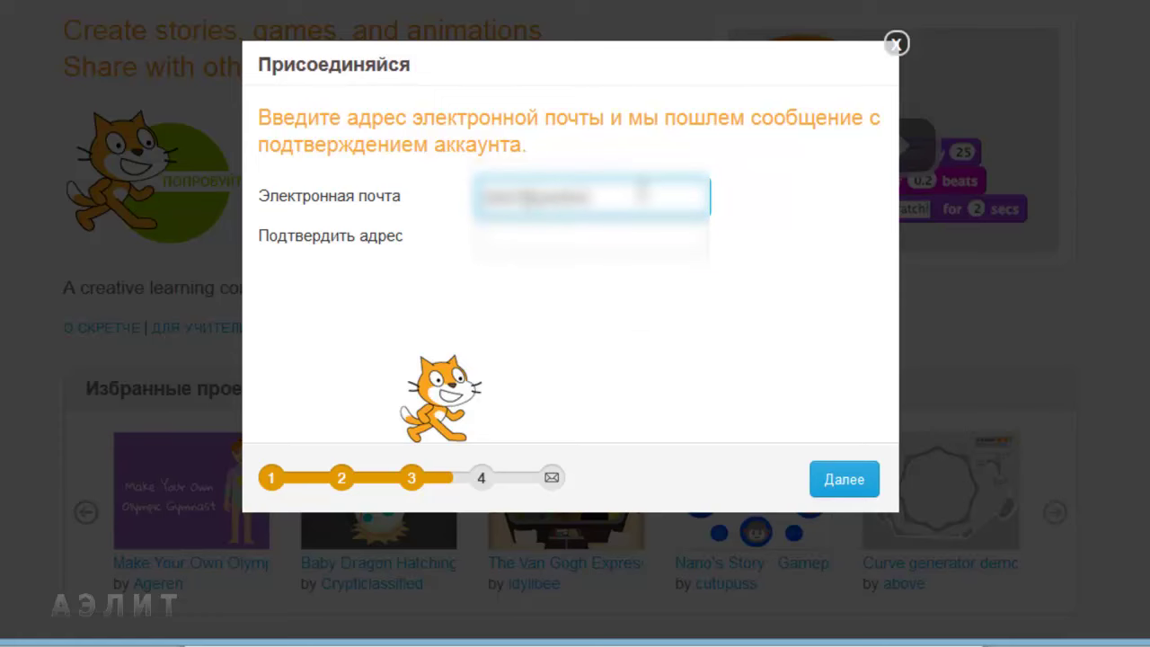
left_click(627, 234)
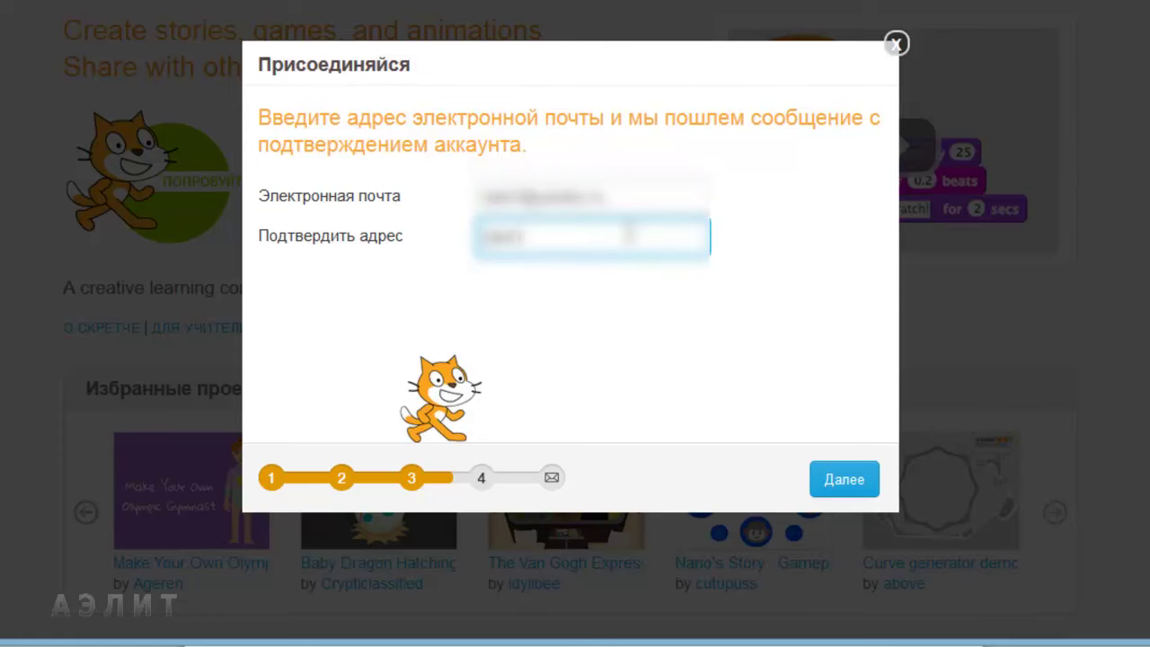
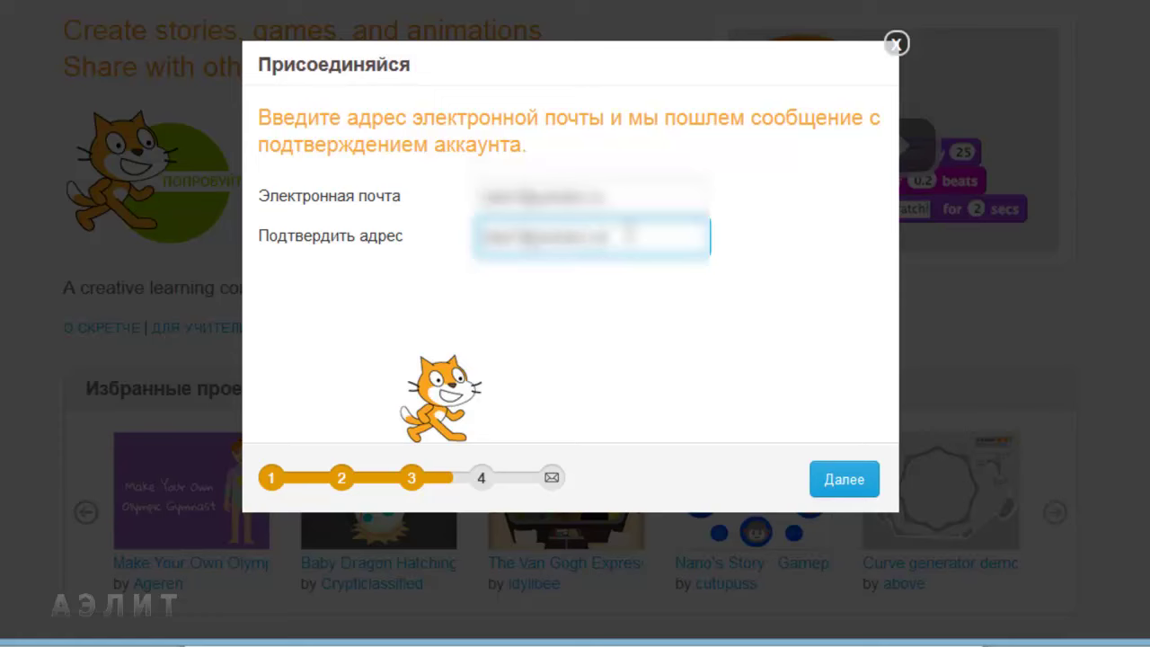
Step: Finish sign-up, close the welcome message and briefly check the account menu
left_click(826, 477)
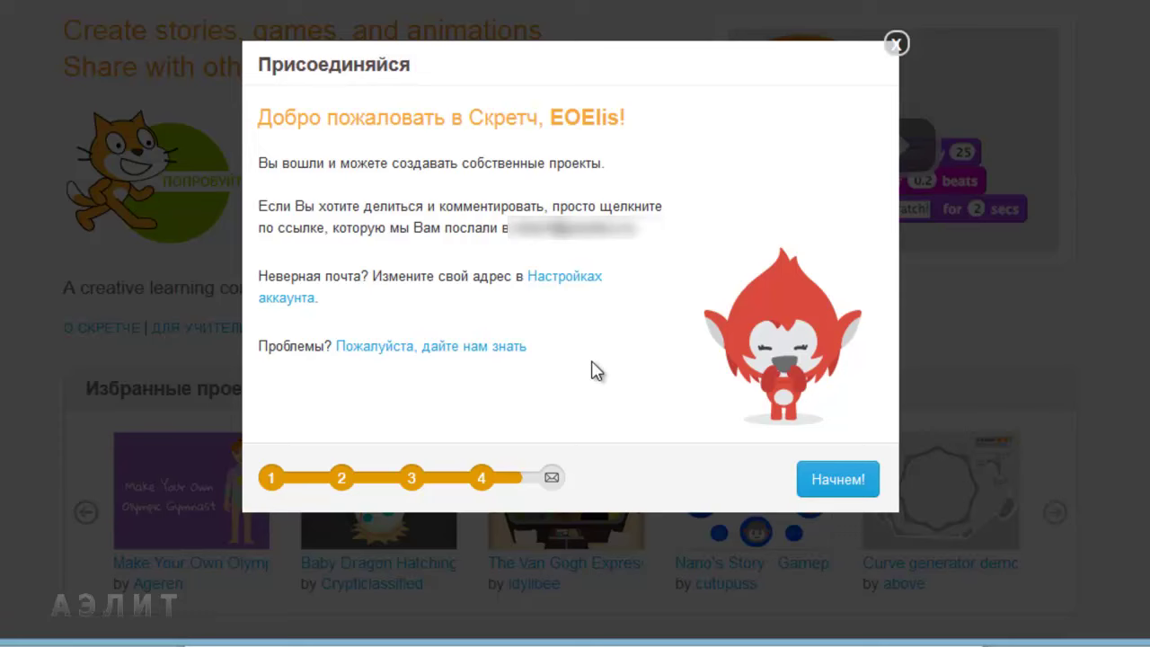
left_click(834, 485)
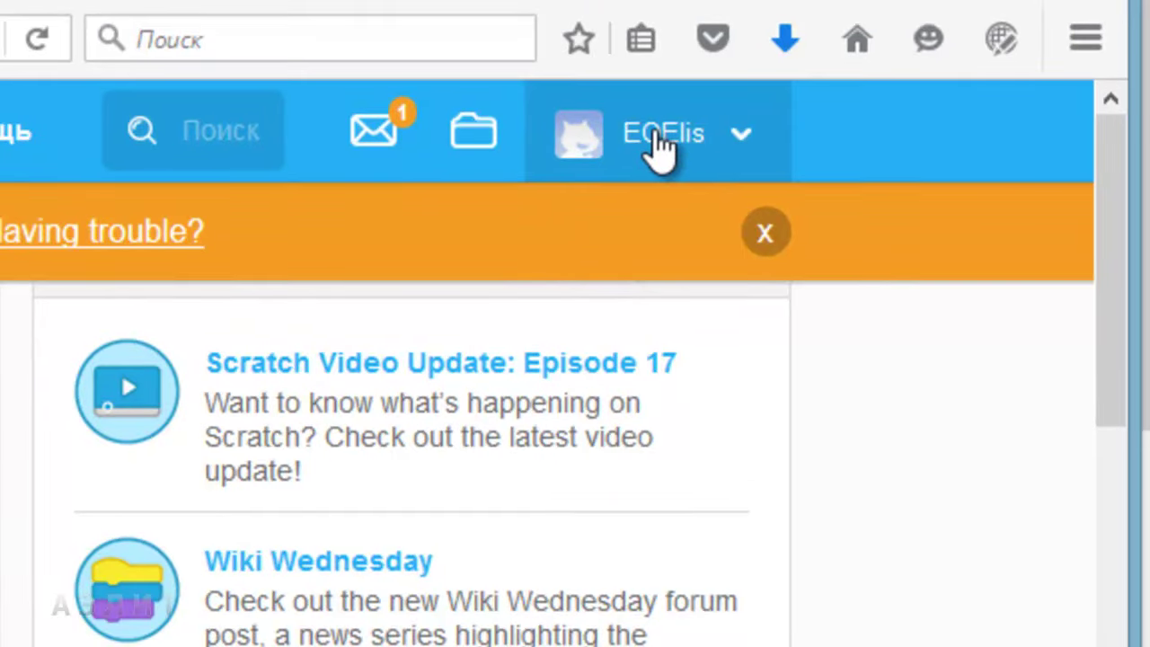
left_click(744, 136)
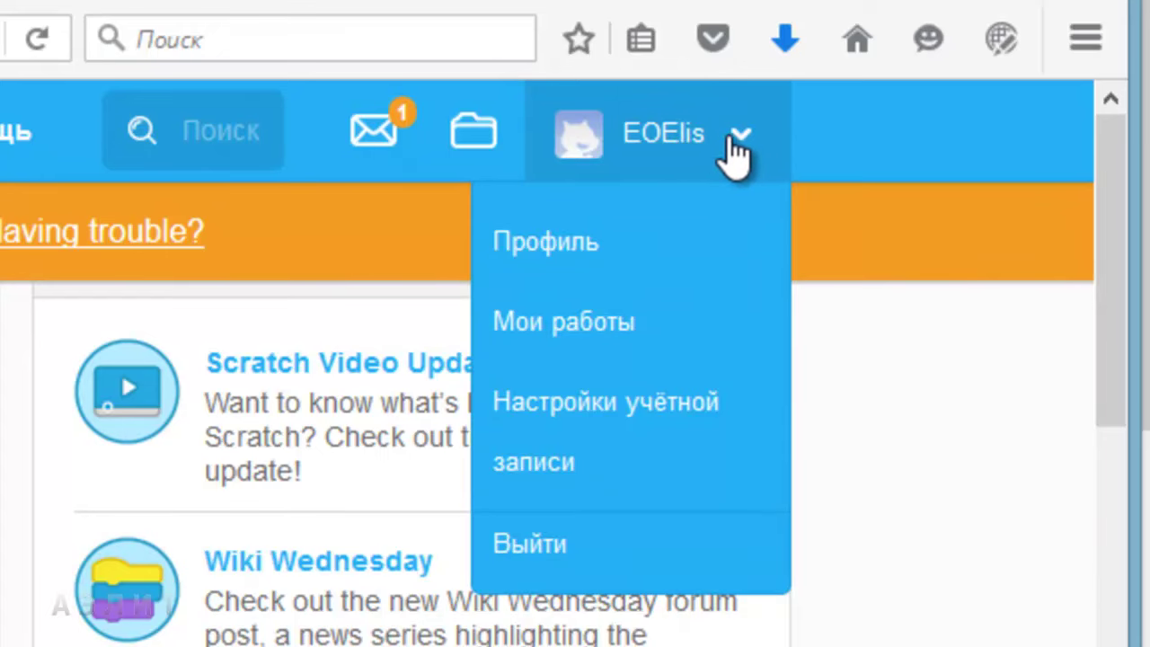
left_click(858, 132)
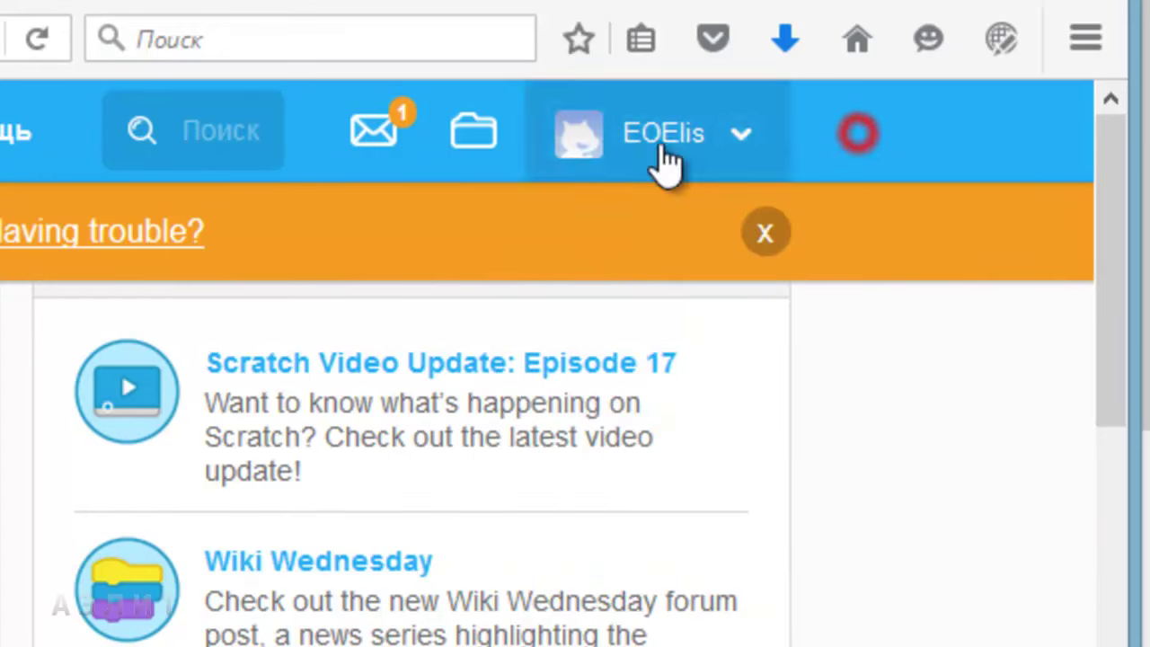
Step: View the Комментарии messages, then go to the empty Мои работы projects page
left_click(392, 130)
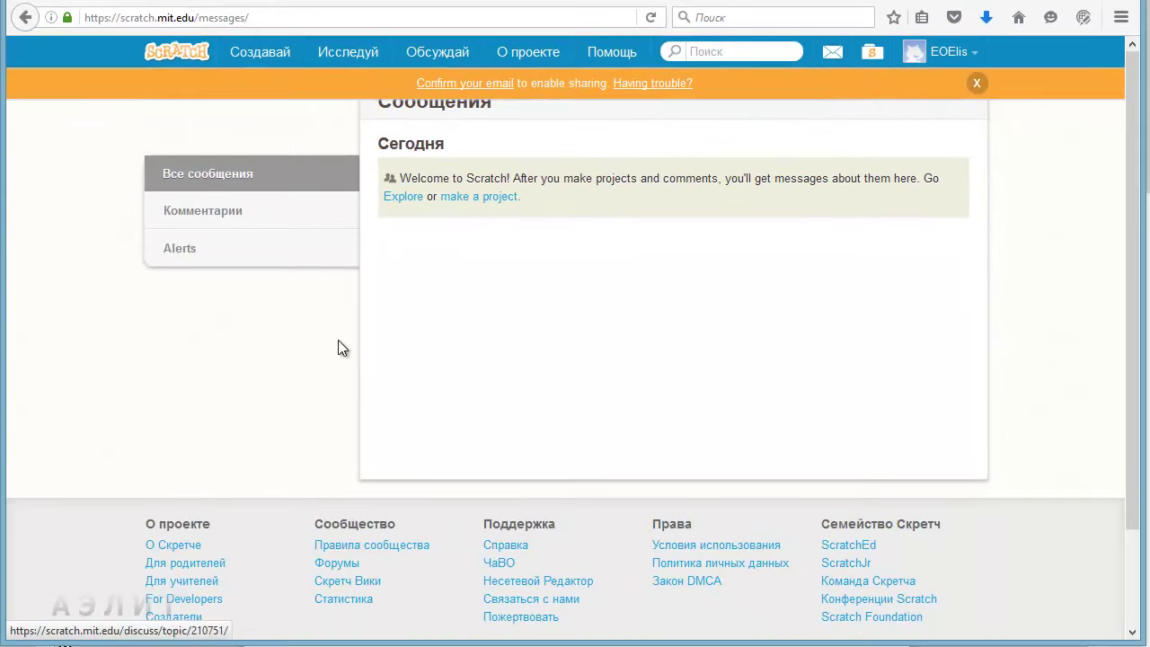
left_click(370, 137)
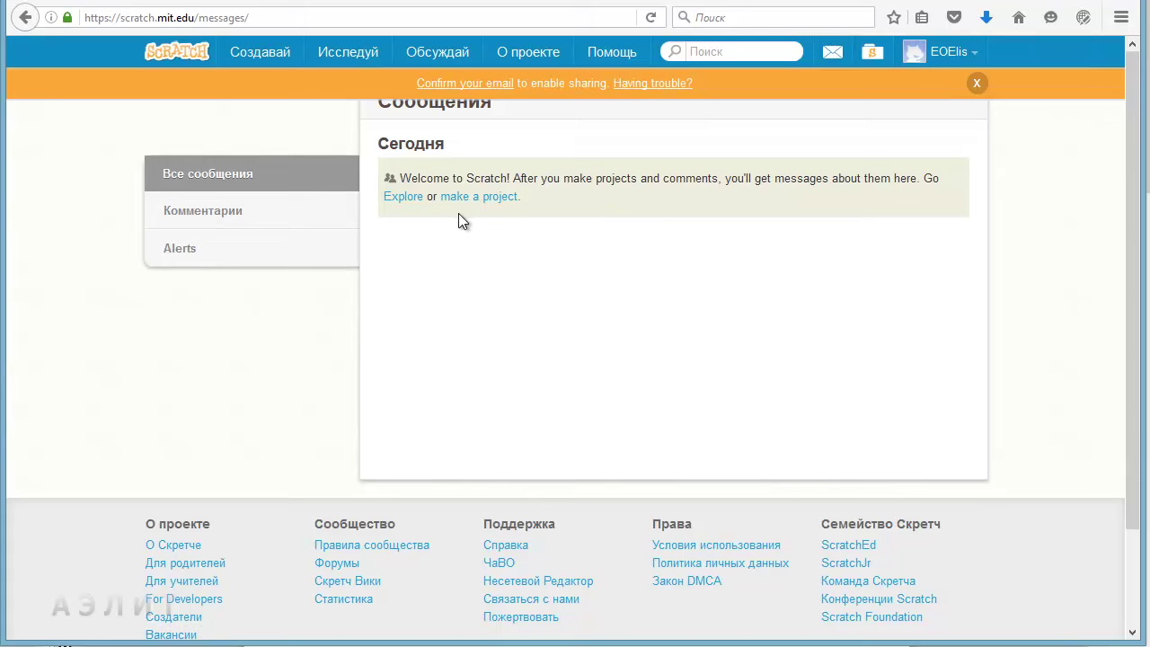
left_click(195, 212)
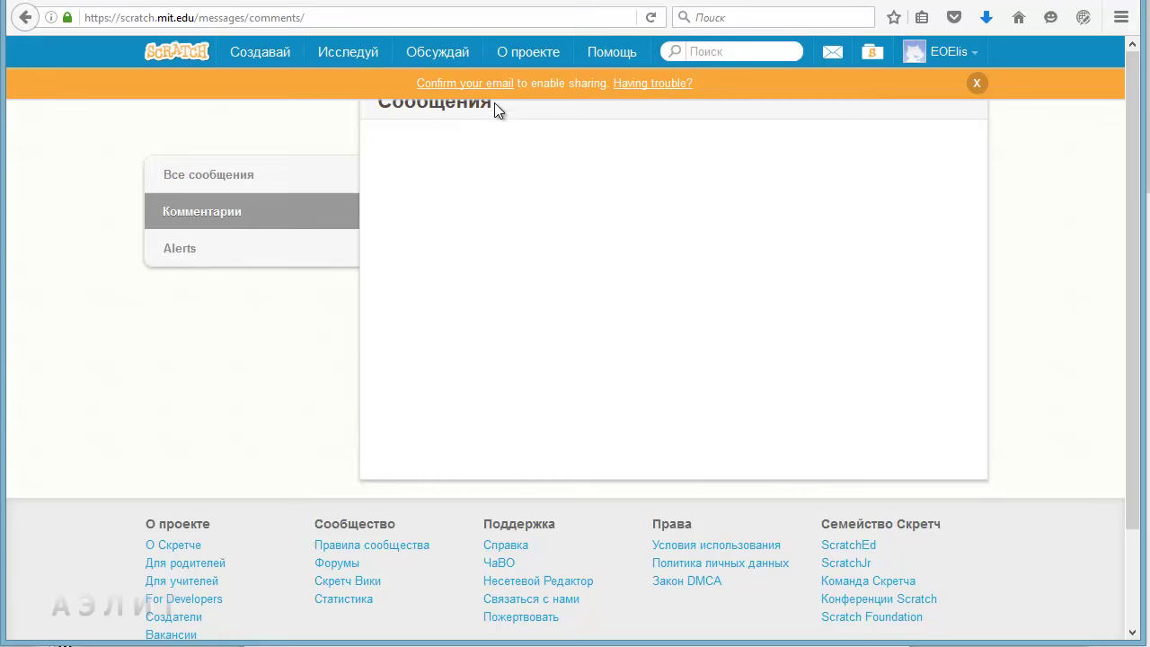
left_click(870, 56)
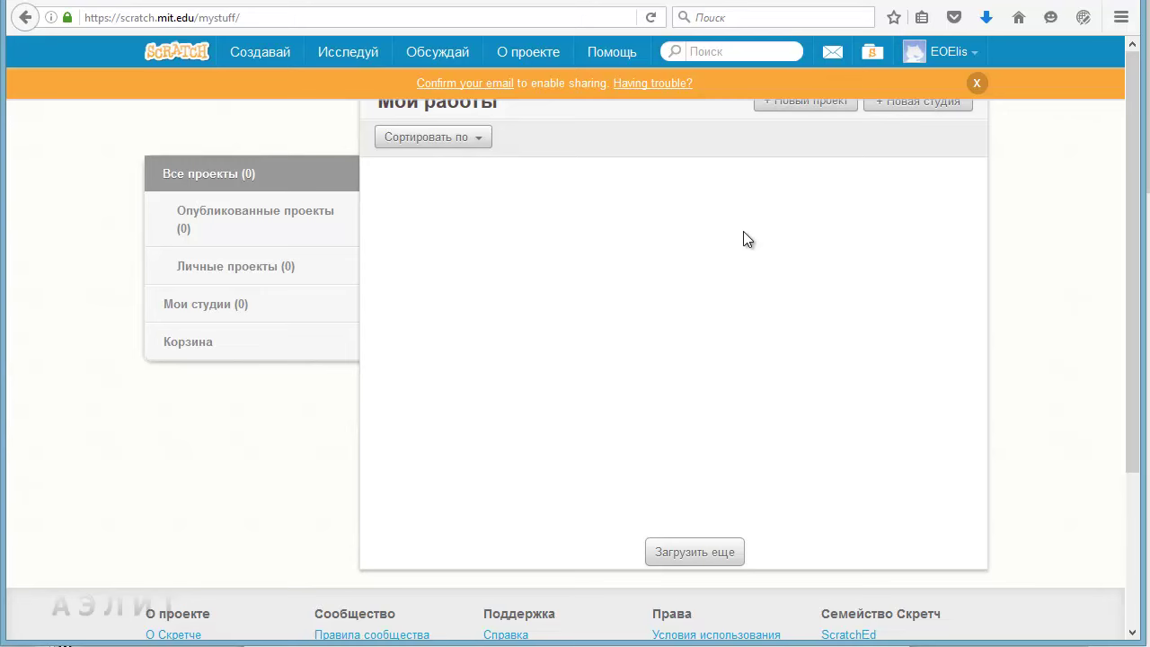
Step: Dismiss the orange 'Confirm your email' banner and open the account dropdown menu
left_click(976, 82)
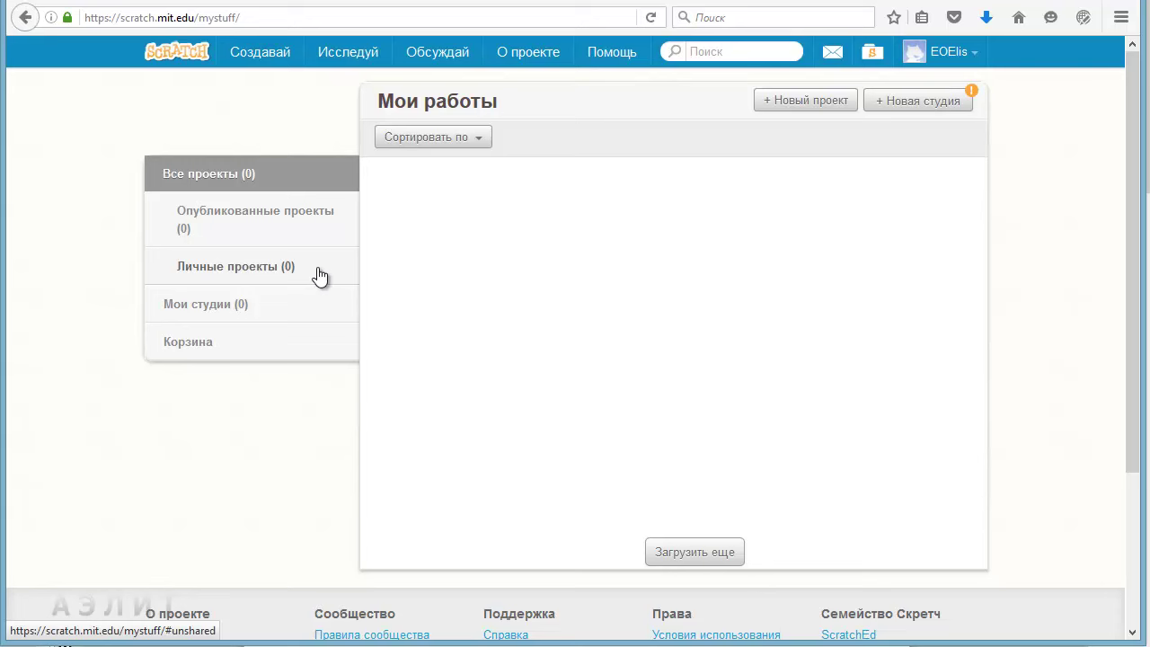
left_click(945, 54)
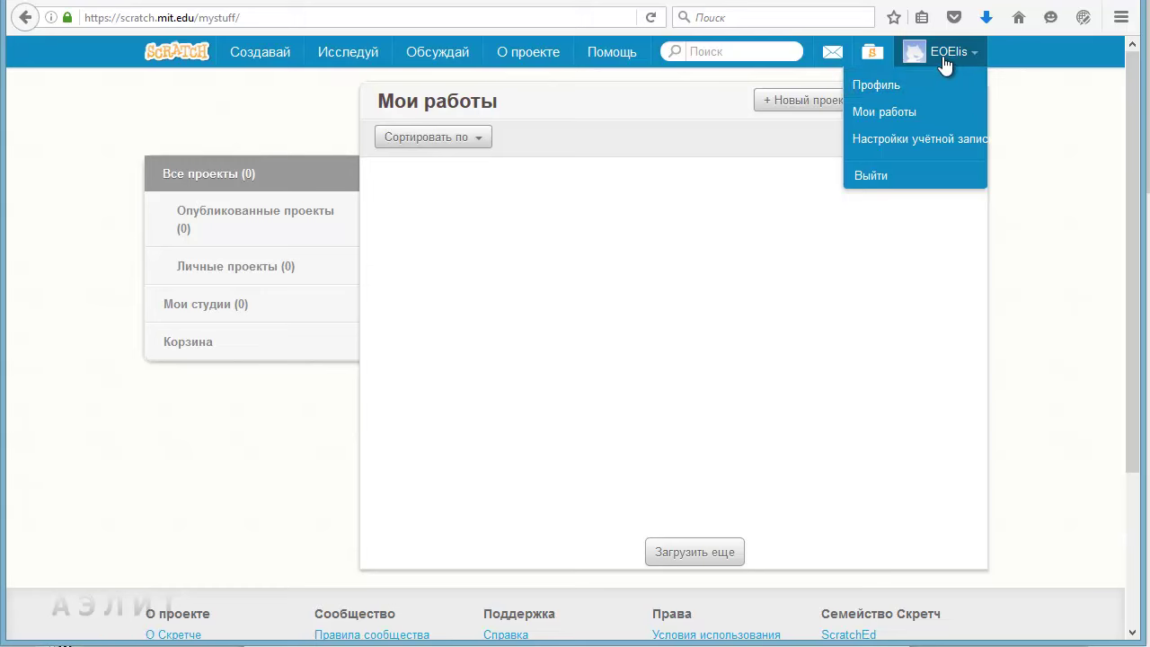
left_click(970, 59)
left_click(948, 58)
left_click(894, 85)
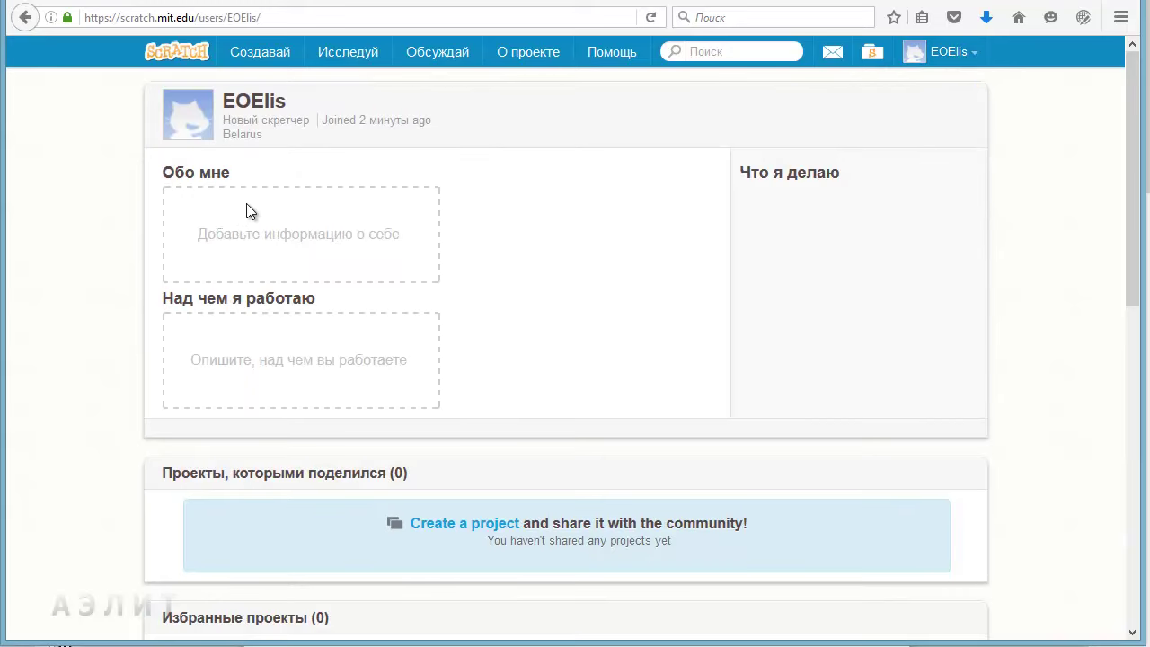
left_click(200, 212)
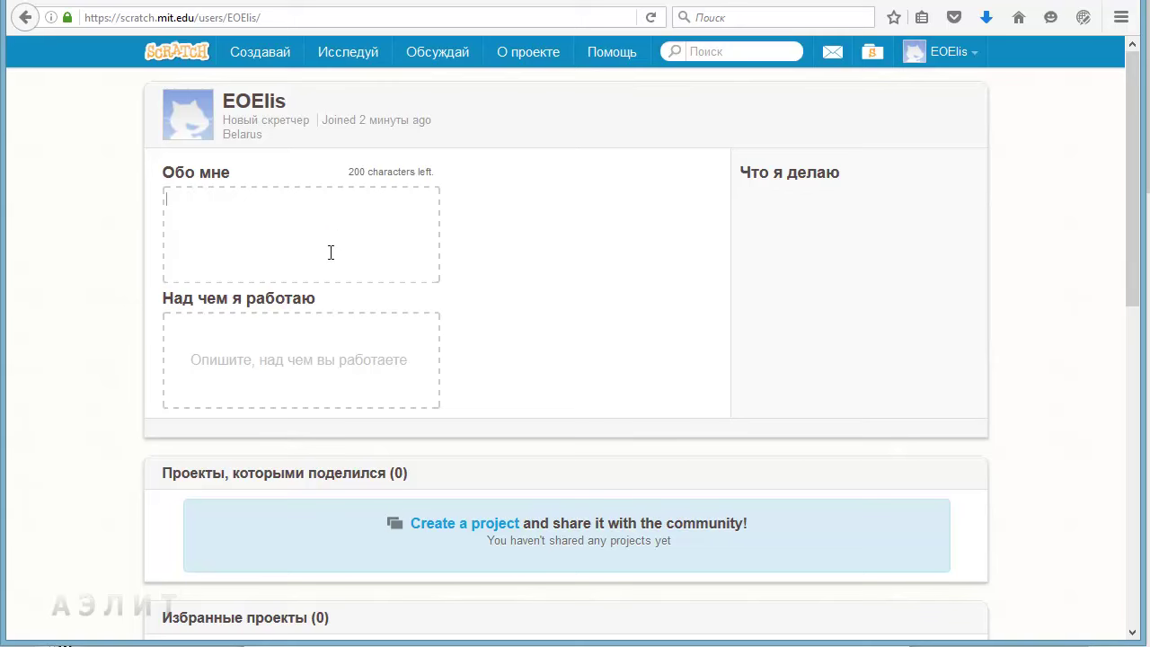
left_click(239, 356)
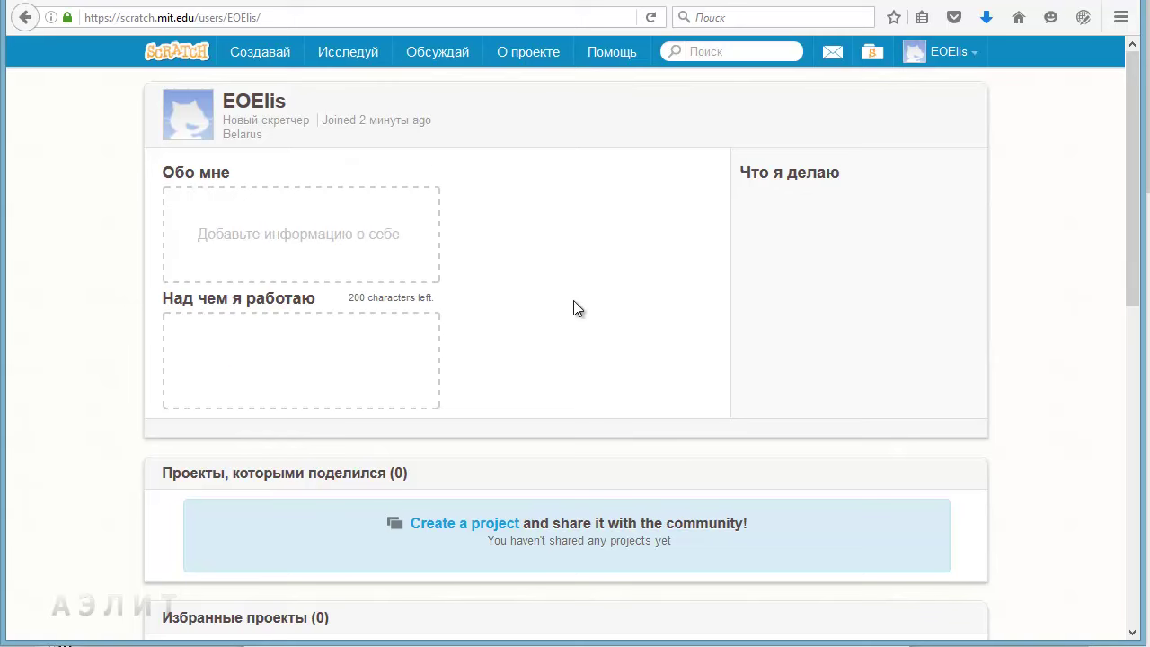
scroll(539, 319, "down", 1)
scroll(542, 322, "down", 3)
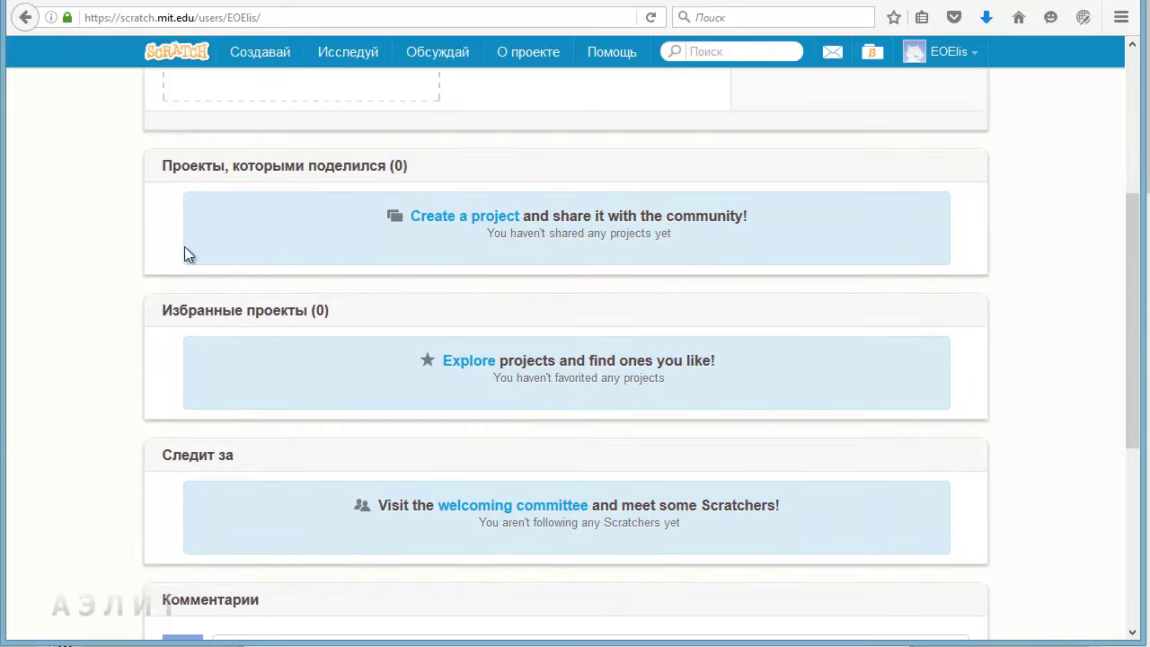
scroll(378, 313, "down", 1)
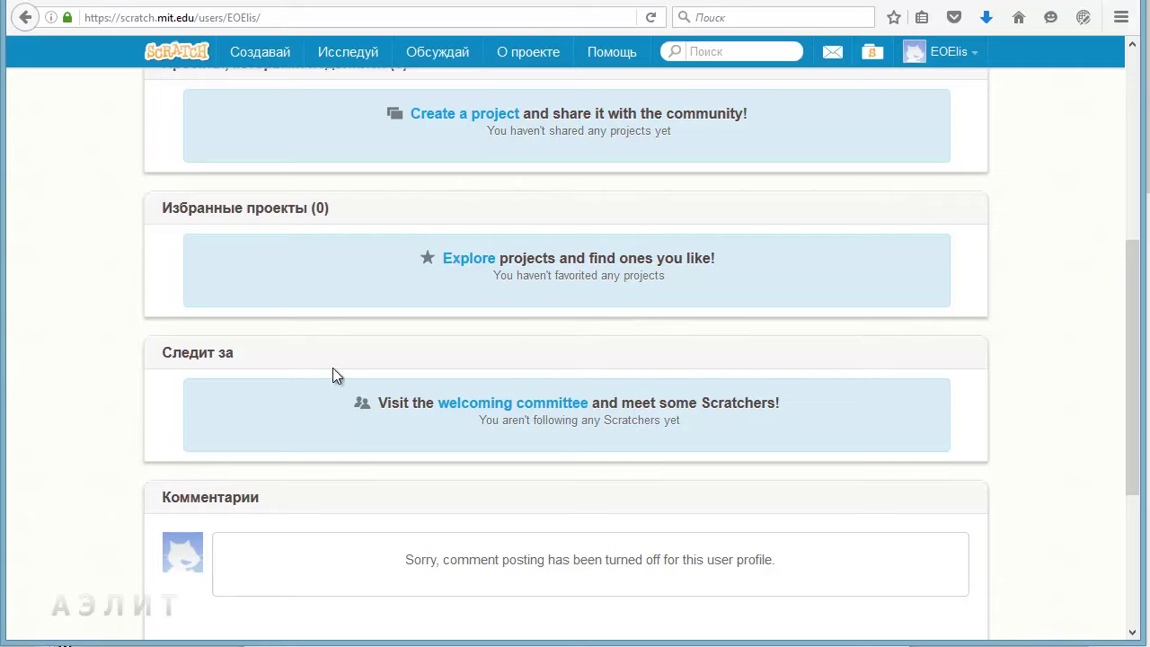
scroll(463, 431, "down", 2)
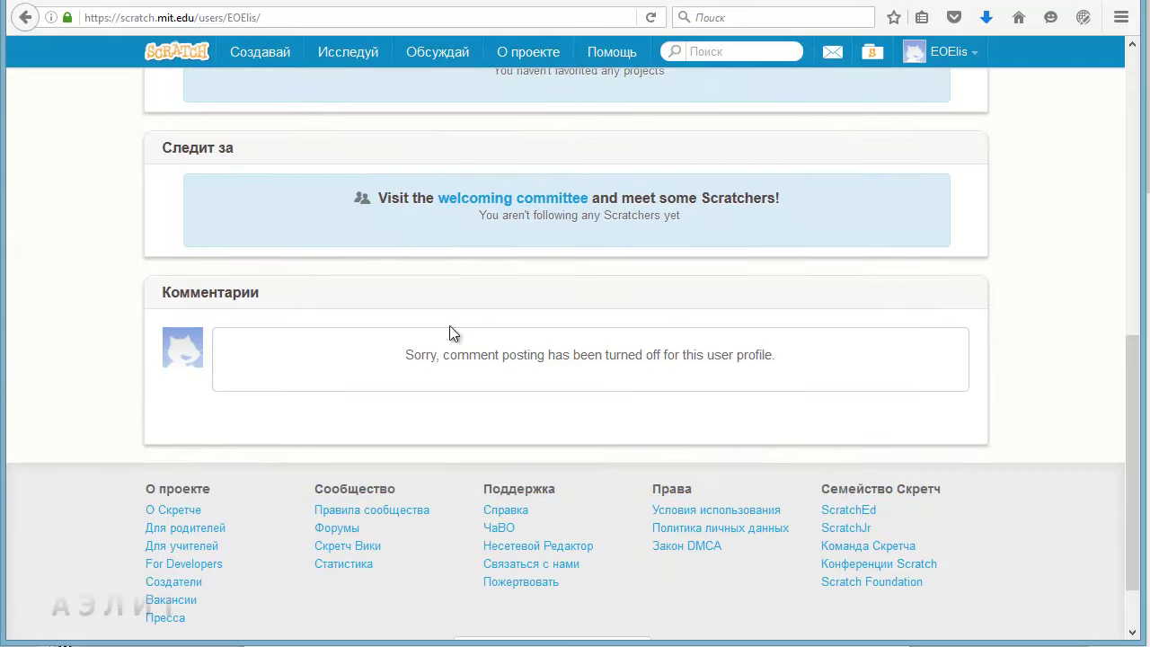
scroll(638, 297, "up", 5)
scroll(544, 331, "up", 1)
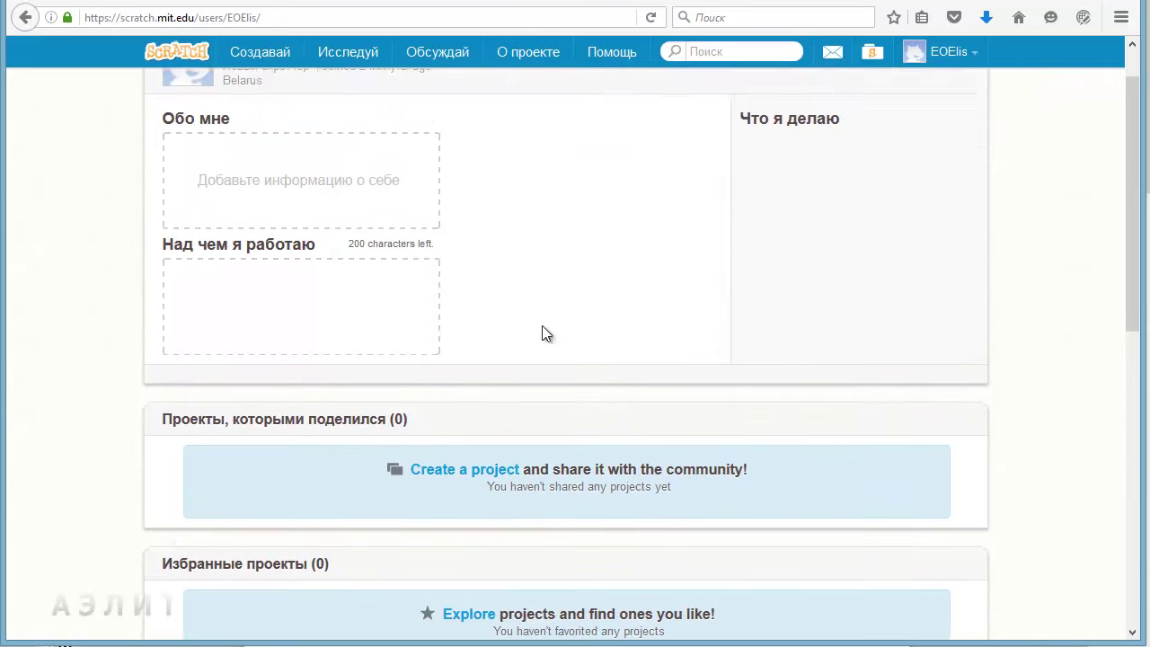
scroll(520, 530, "down", 5)
scroll(526, 534, "up", 5)
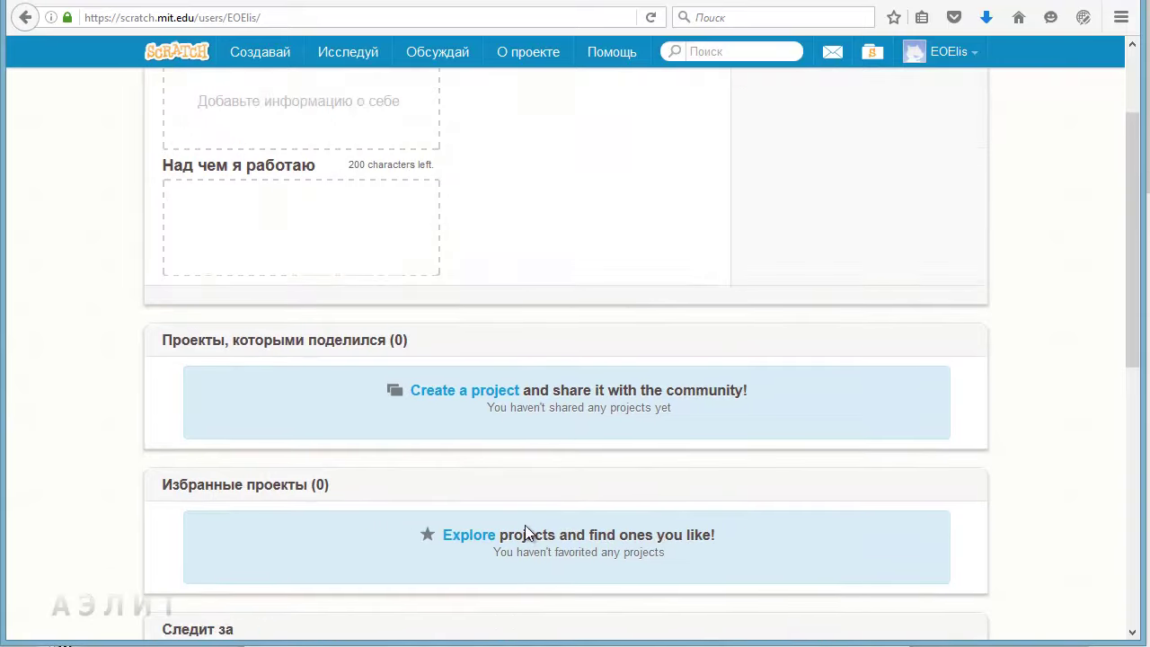
left_click(943, 54)
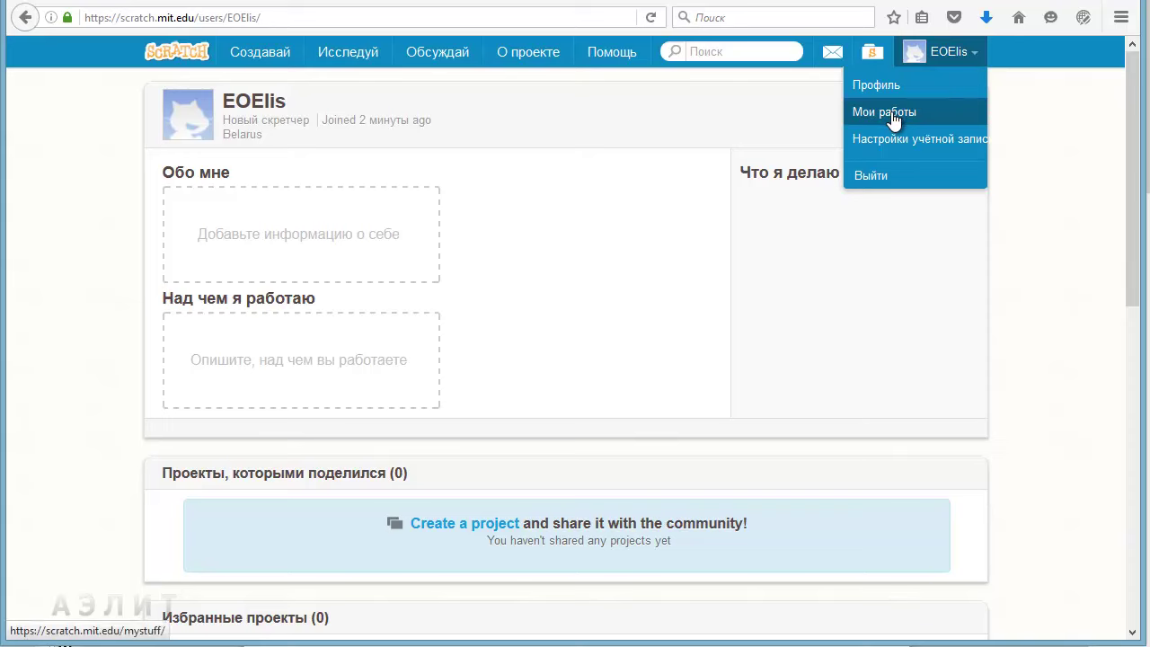
left_click(912, 115)
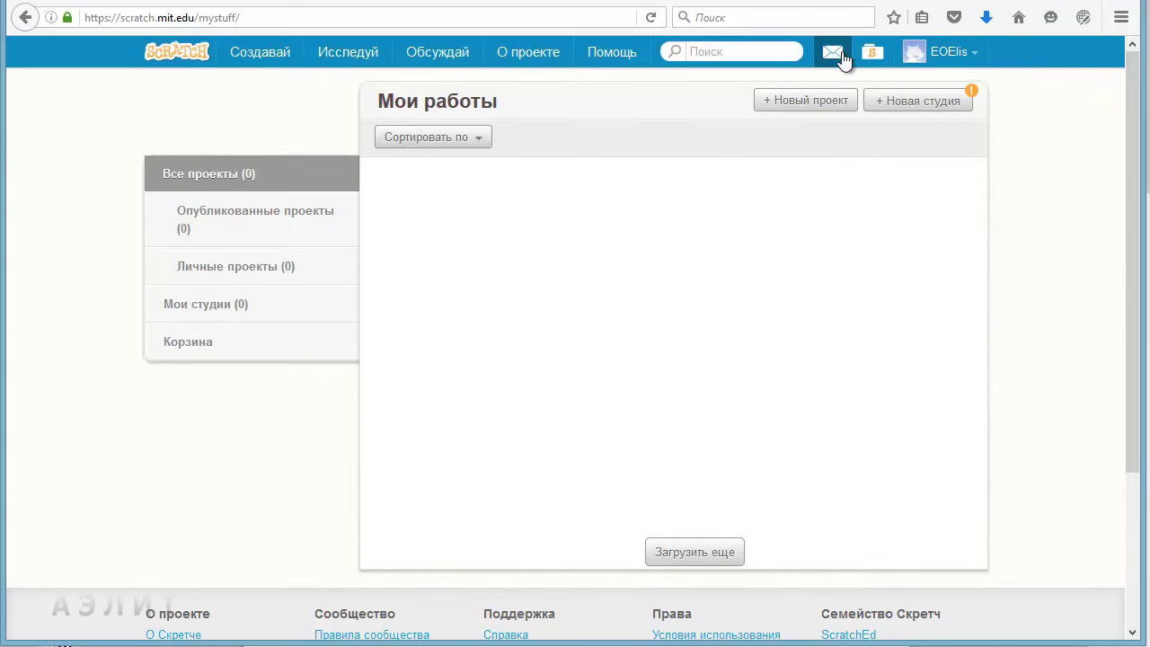
left_click(929, 62)
Step: Open Настройки учётной записи and browse the Пароль and Электронная почта sections
left_click(911, 142)
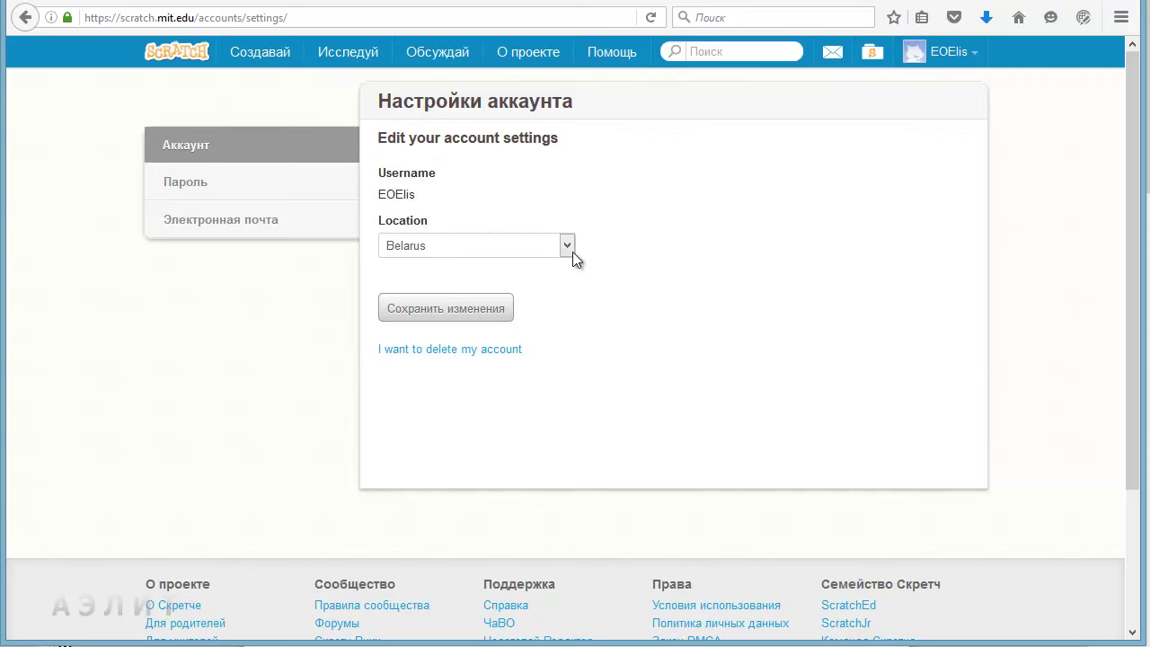
left_click(207, 182)
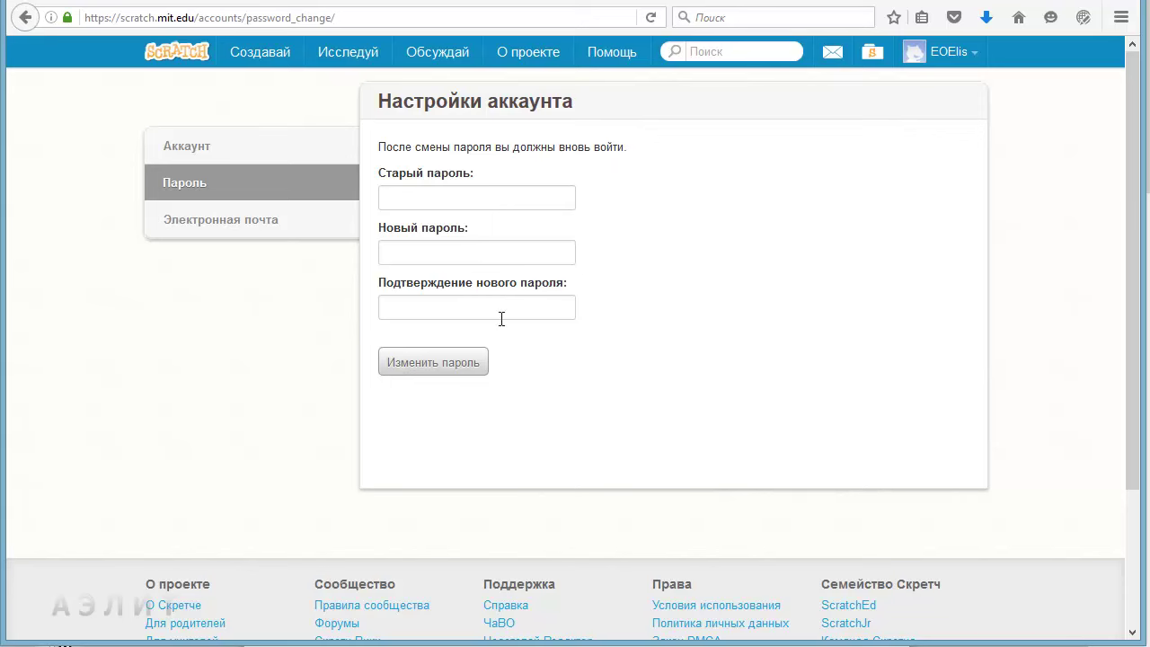
left_click(212, 220)
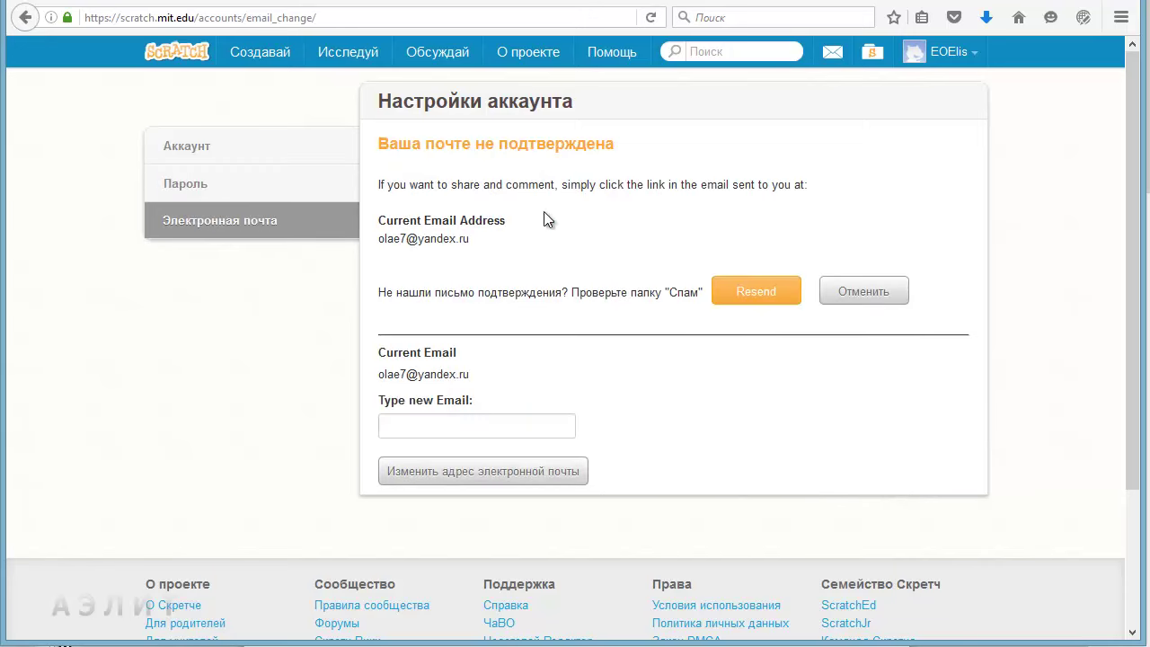
Step: Select the new e-mail field, then use the account menu to return to account settings
left_click(466, 425)
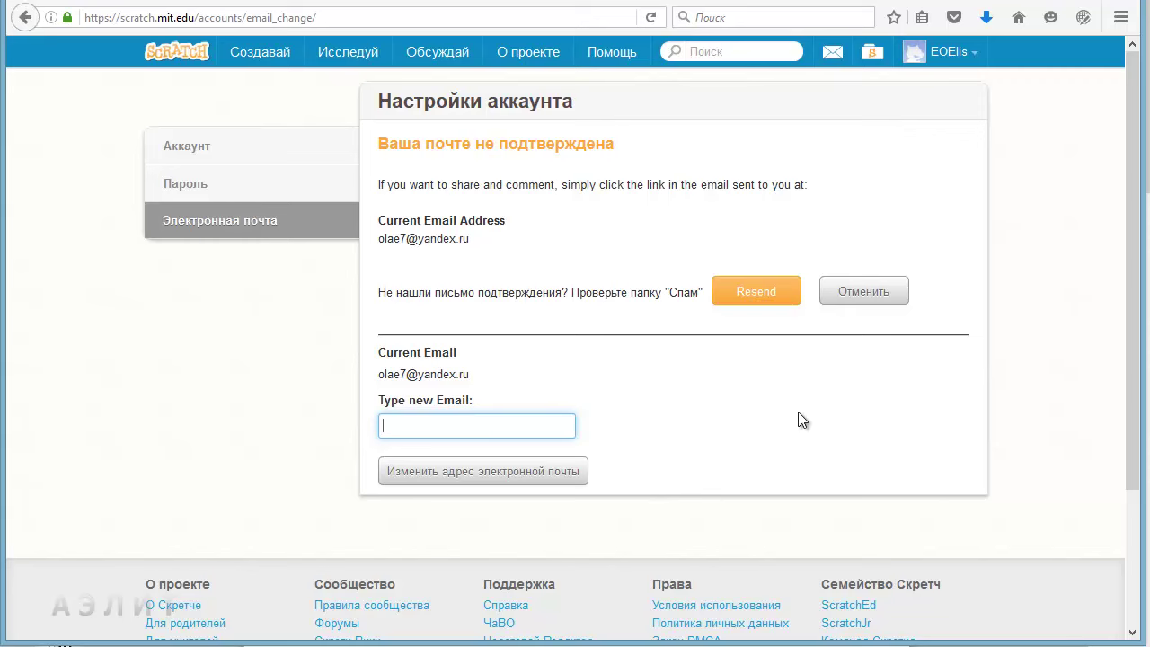
left_click(927, 60)
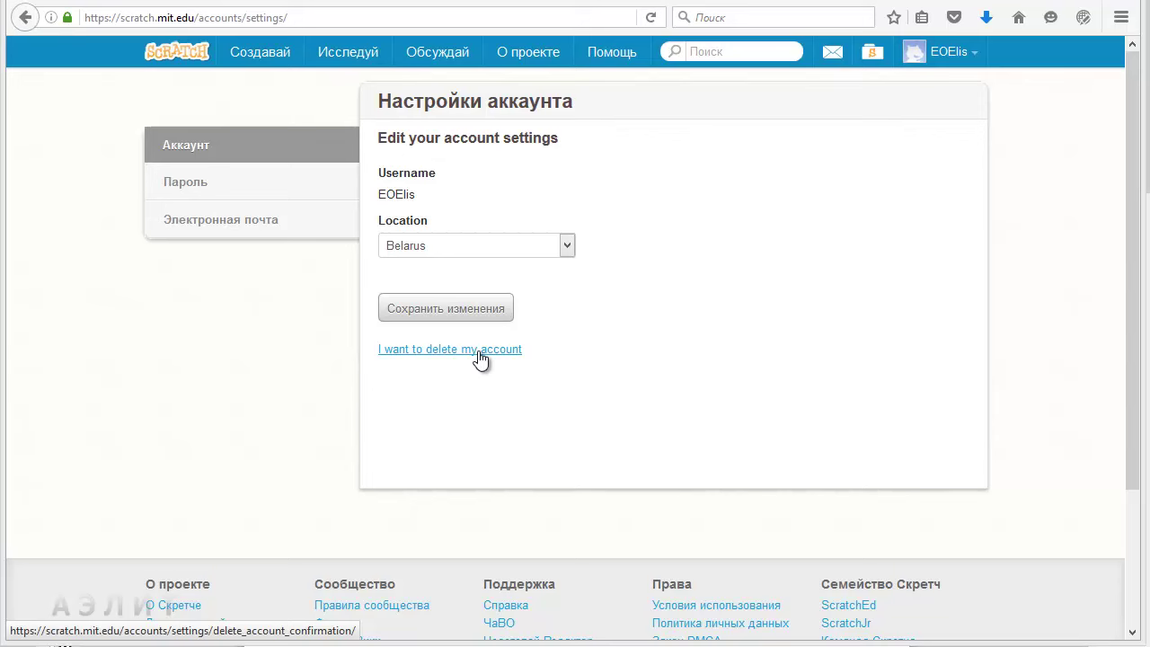
Step: Choose 'I want to delete my account' and confirm with 'Да, следующий шаг'
left_click(479, 352)
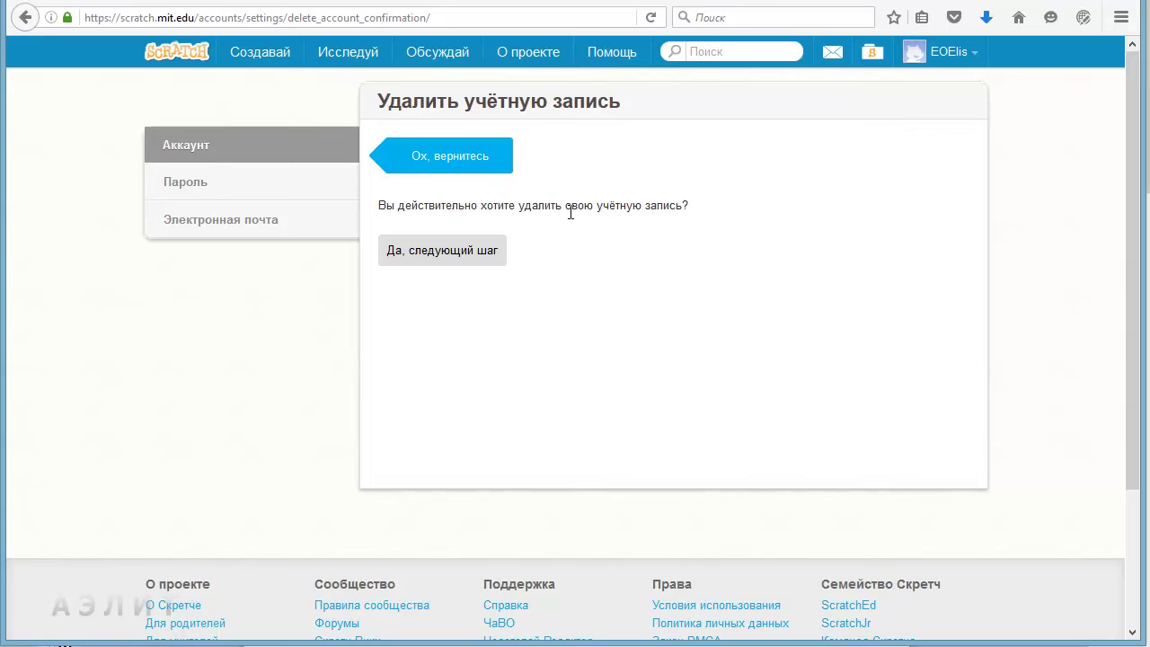
left_click(460, 254)
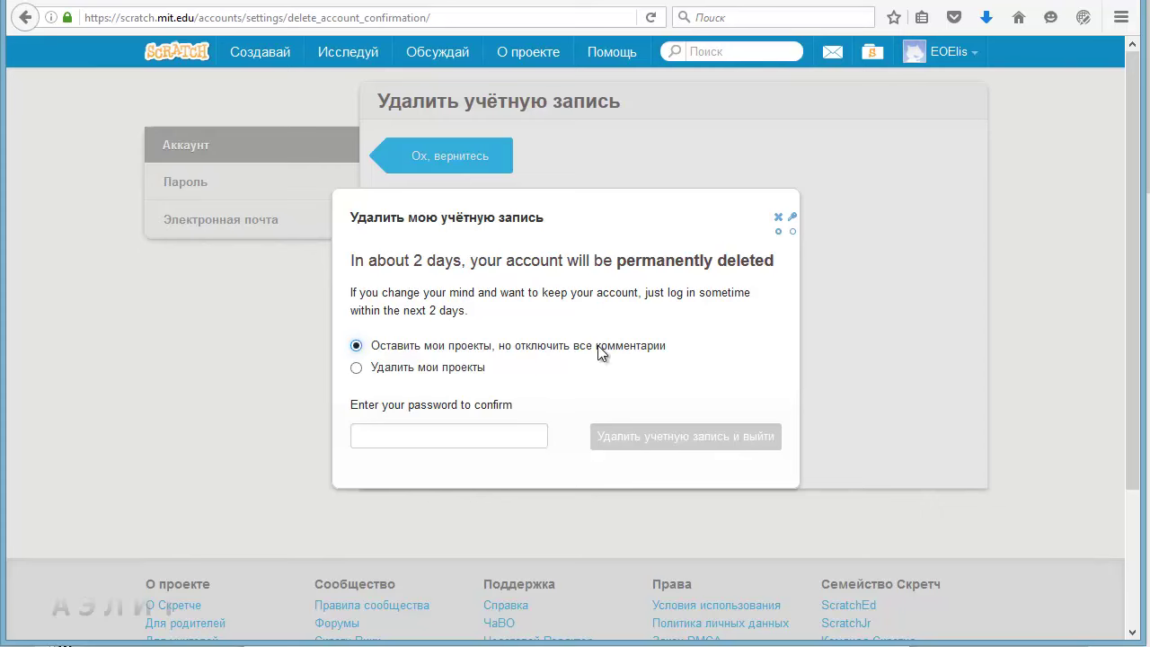
Step: Choose Удалить мои проекты, enter the account password, and delete the account and sign out
left_click(413, 366)
left_click(423, 436)
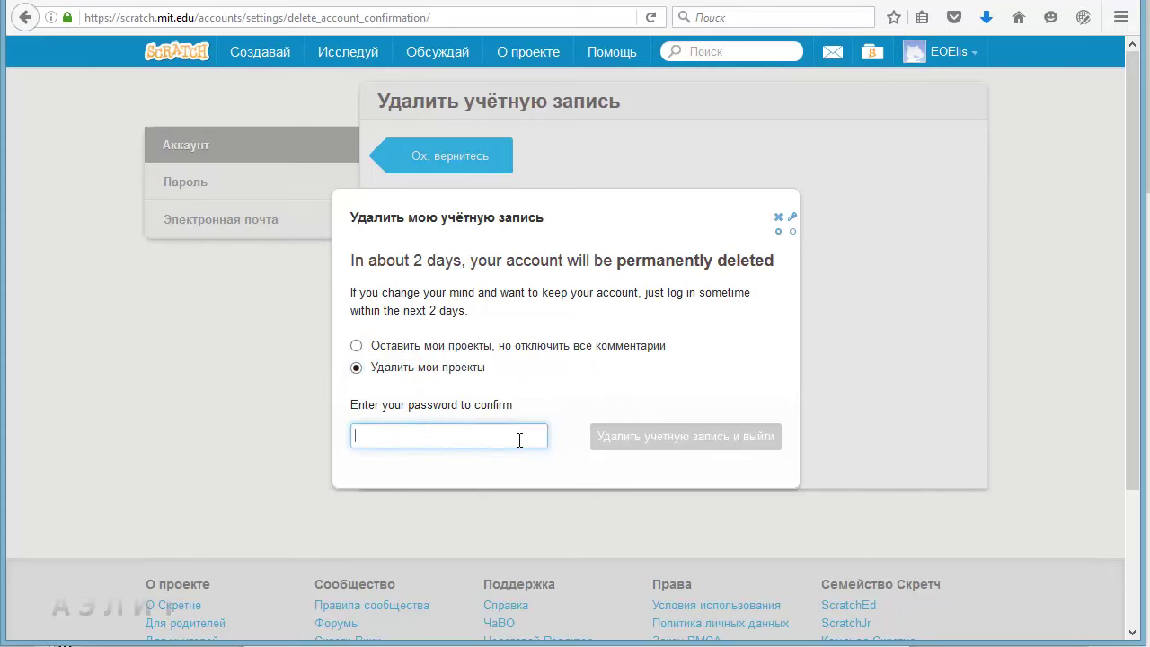
type("••••••")
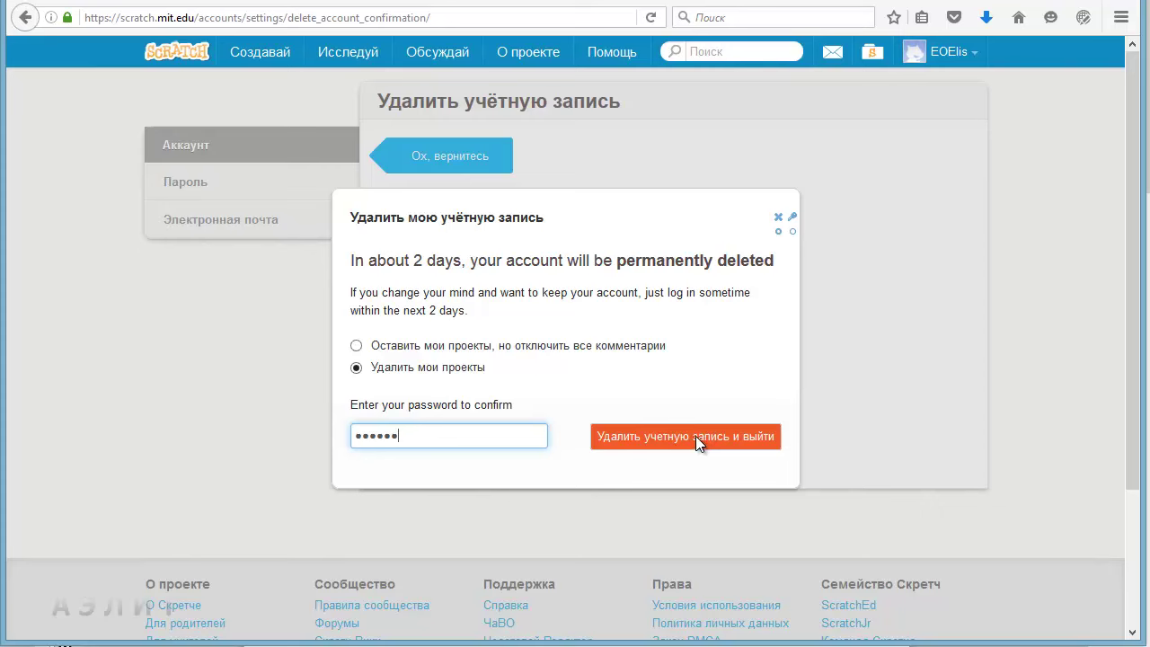
left_click(686, 436)
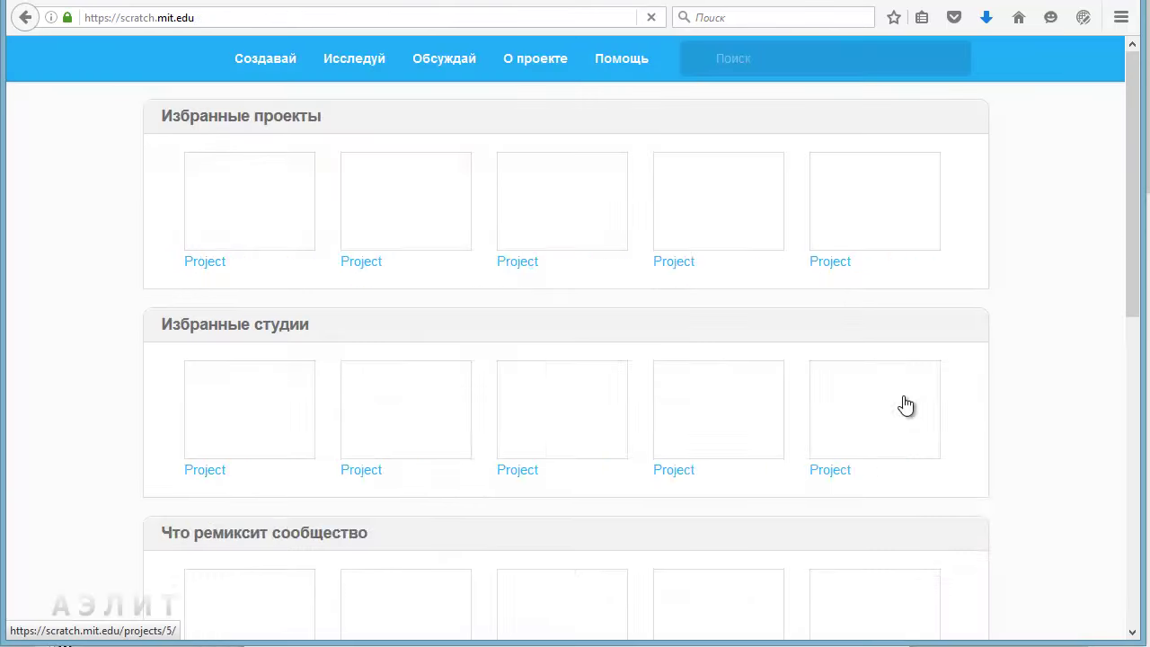